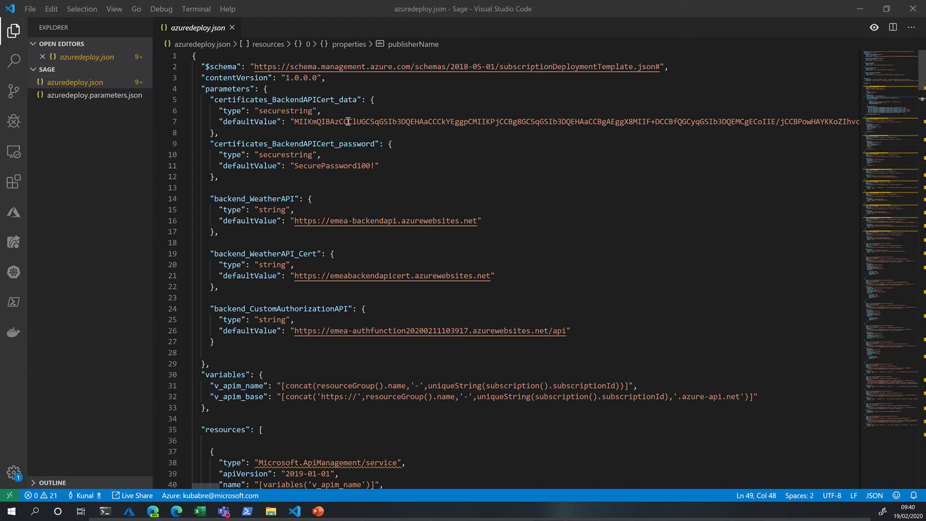
Examine the default values of the backend certificate and weather API URL parameters in azuredeploy.json
left_click_drag(294, 121, 652, 122)
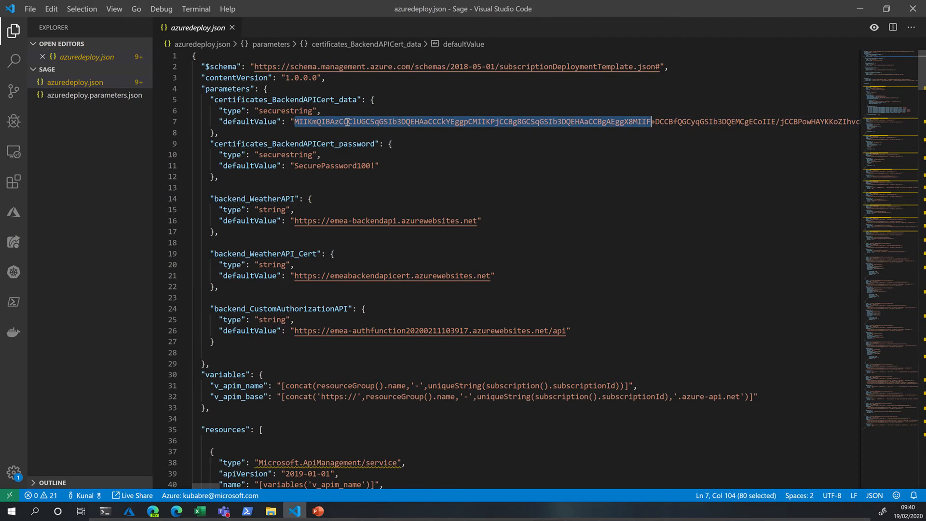
double_click(328, 165)
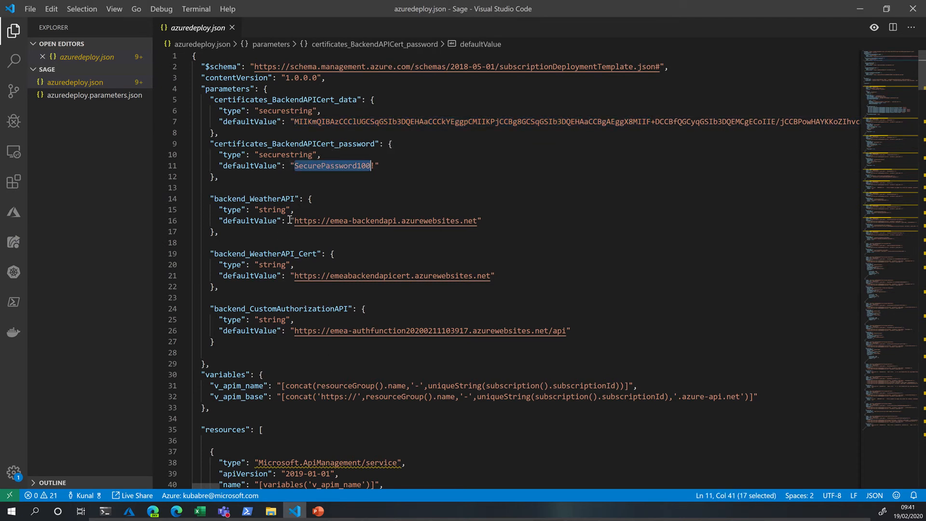
left_click_drag(294, 221, 482, 221)
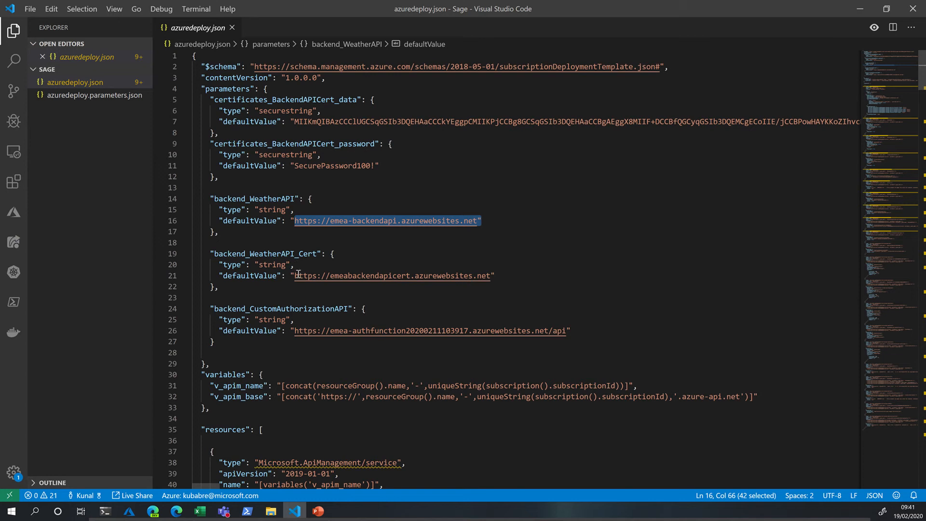
left_click_drag(295, 275, 467, 276)
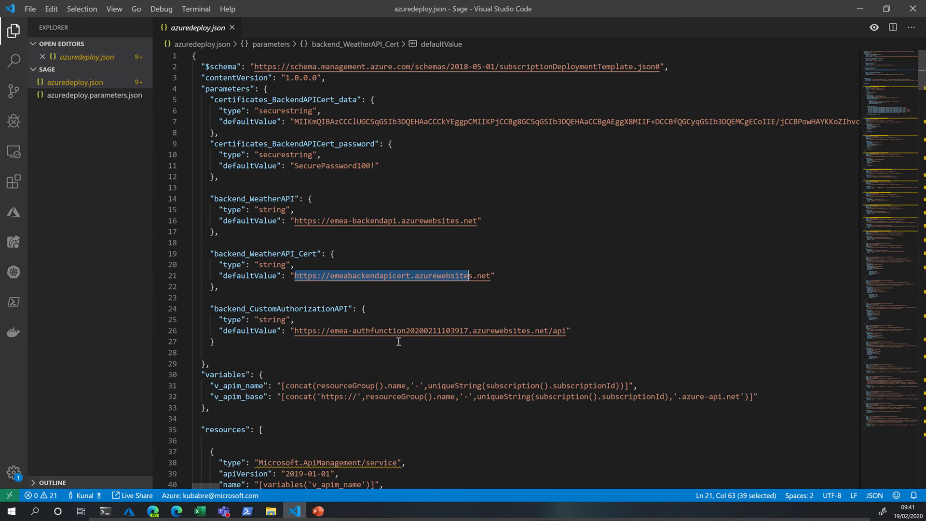
Examine the Microsoft.ApiManagement/service resource definition, highlighting its SKU name
scroll(399, 342, "down", 5)
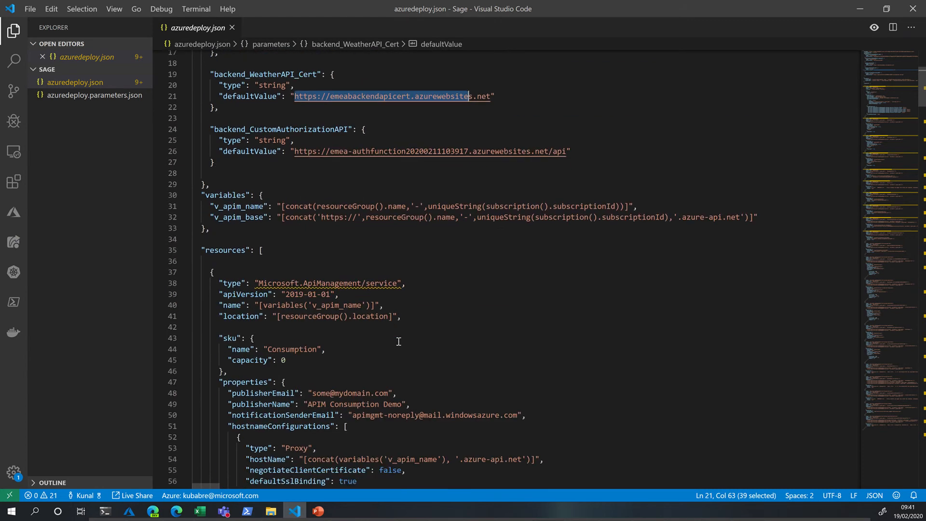
scroll(399, 341, "down", 5)
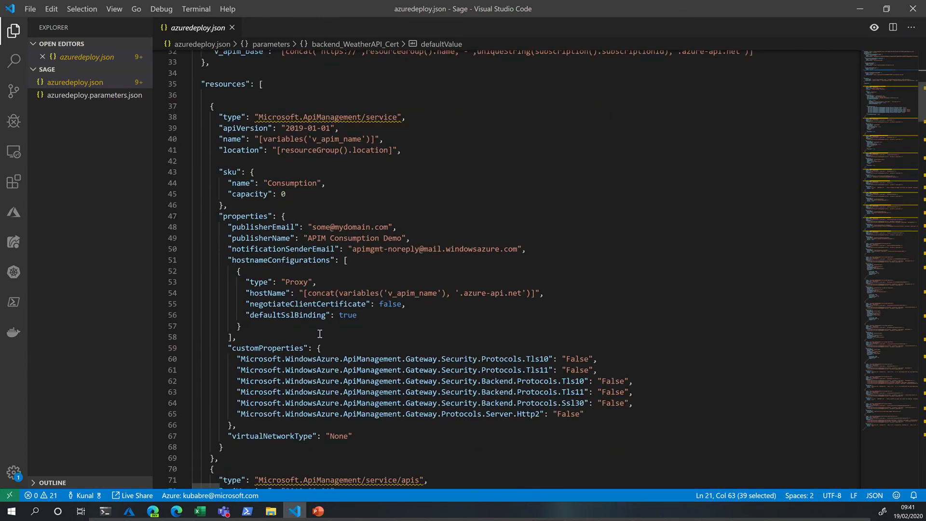
left_click(296, 182)
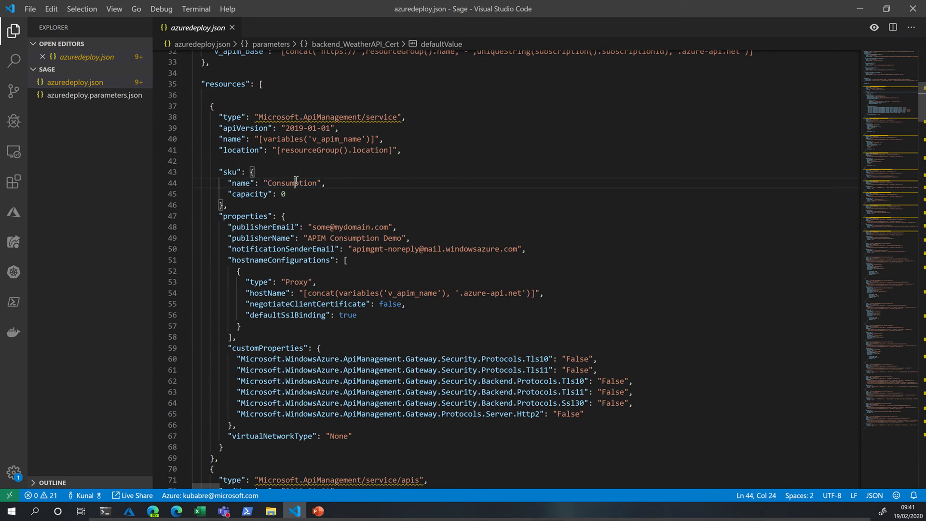
double_click(296, 183)
Review the template's API, certificate, policy, named value and operation resources through to the API policies
scroll(336, 242, "down", 9)
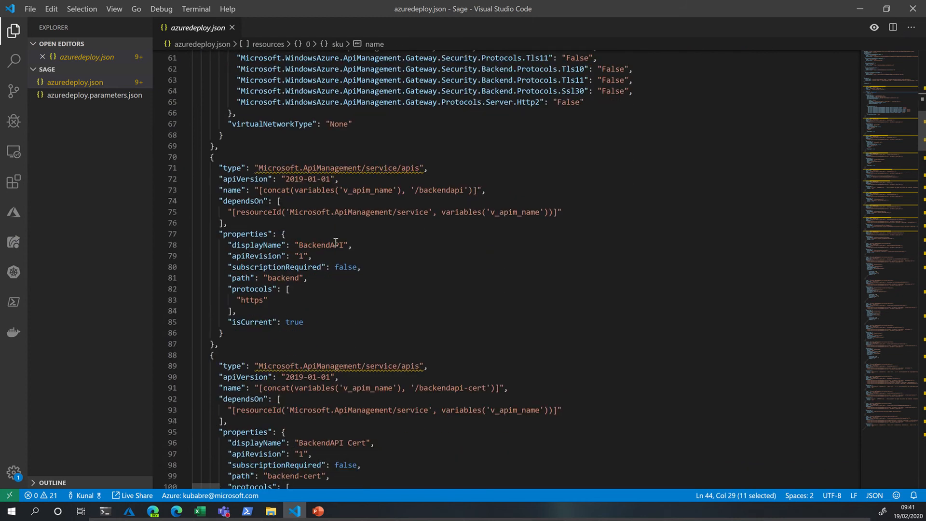
scroll(336, 242, "down", 5)
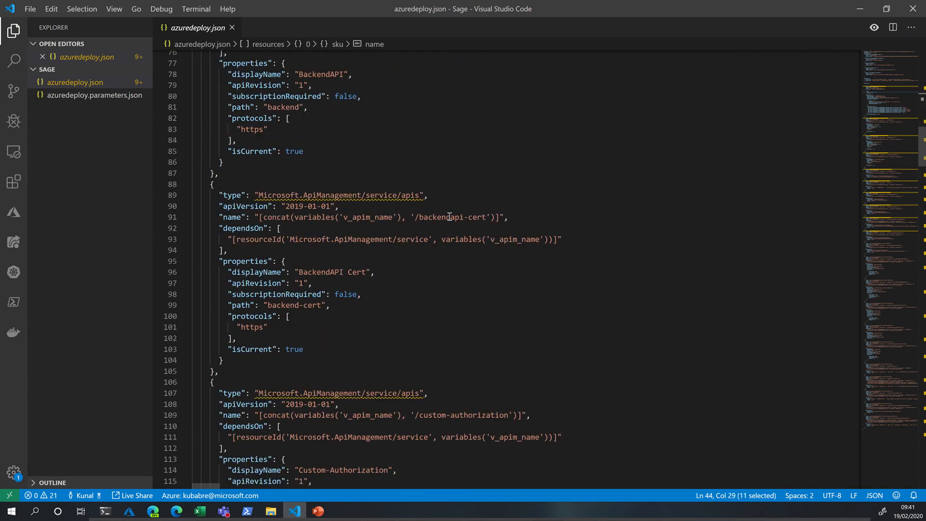
scroll(376, 208, "up", 2)
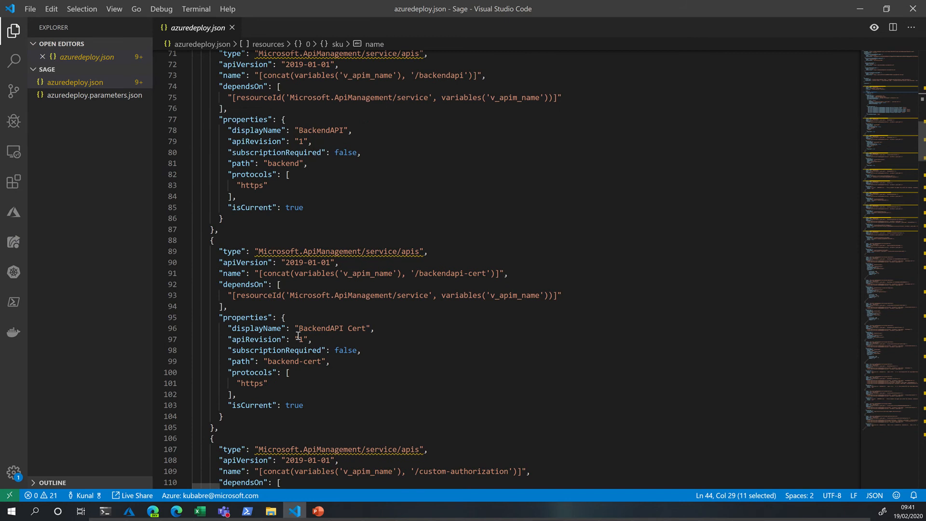
scroll(307, 373, "down", 4)
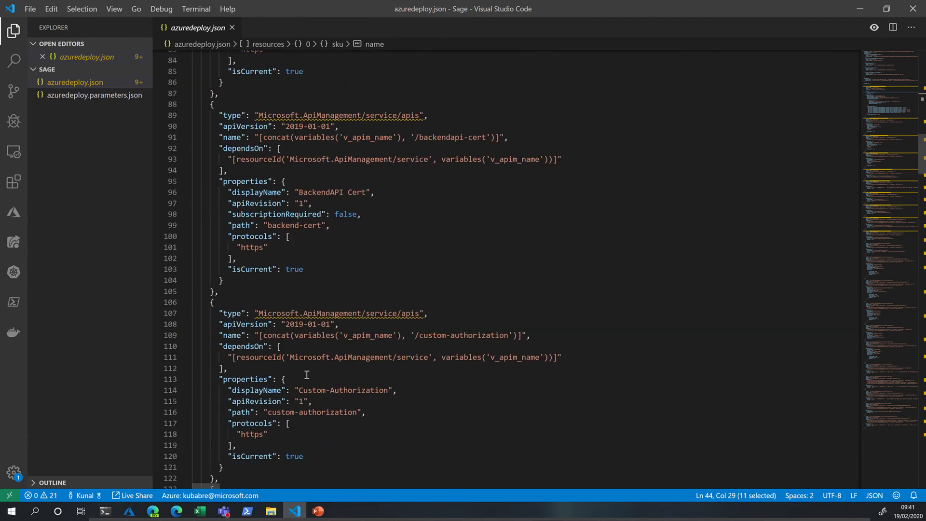
scroll(307, 373, "down", 7)
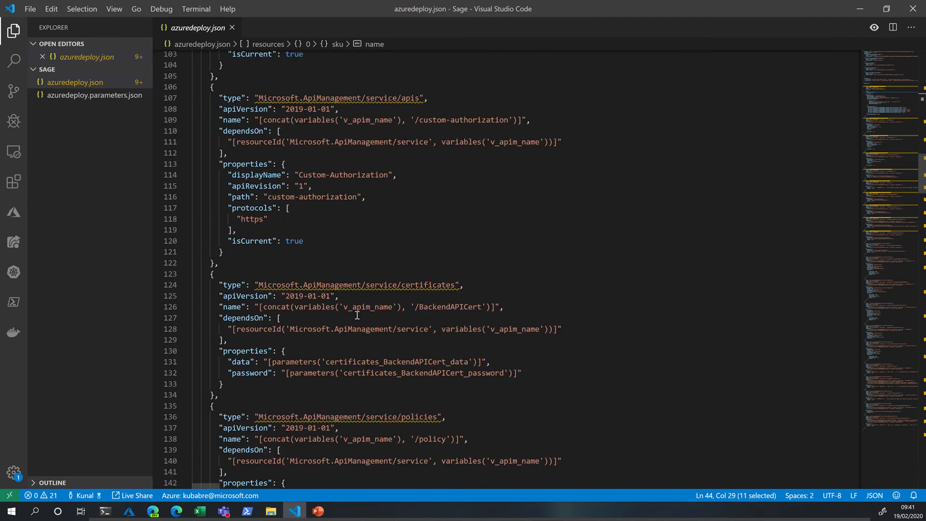
scroll(357, 320, "down", 3)
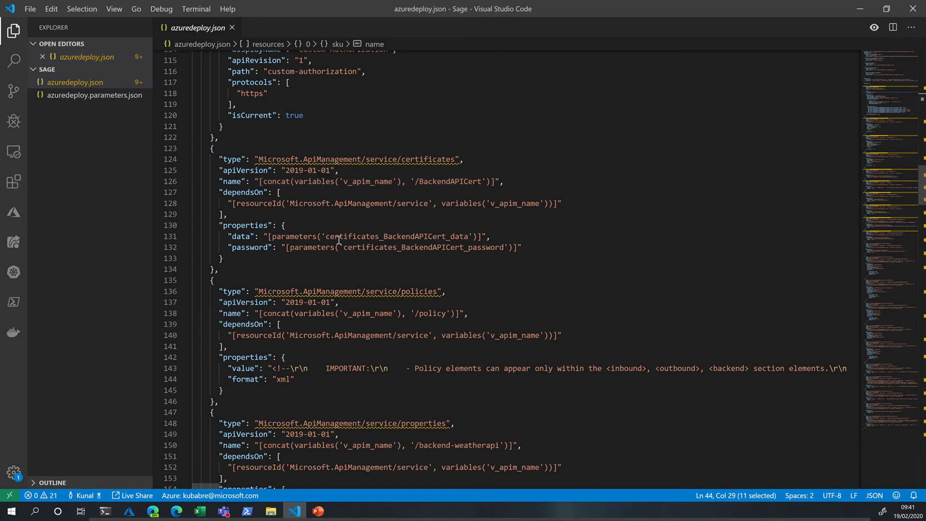
scroll(340, 241, "down", 3)
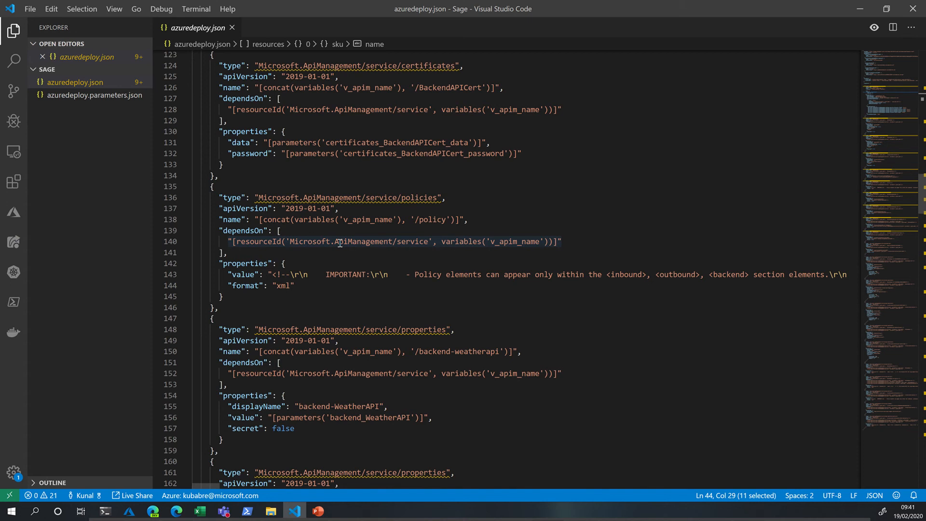
scroll(340, 243, "down", 18)
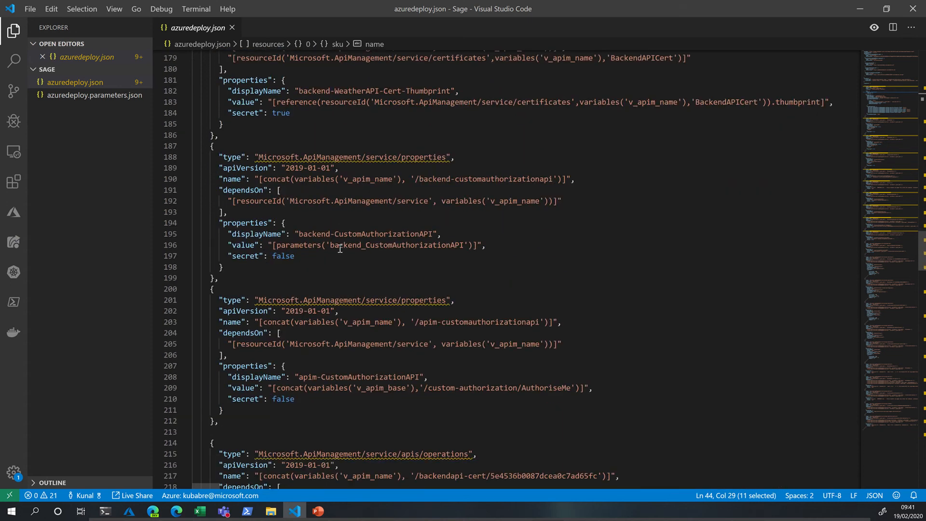
scroll(340, 248, "down", 15)
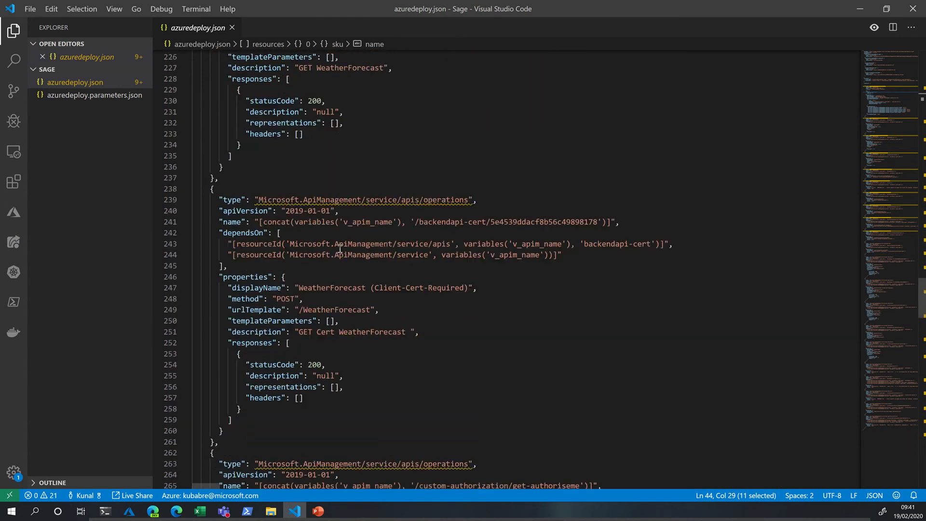
scroll(340, 248, "down", 8)
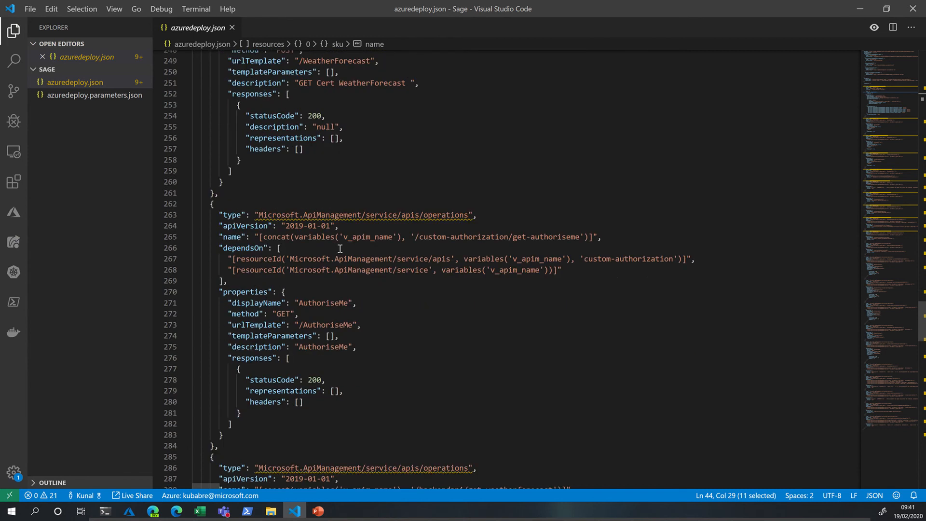
scroll(339, 248, "down", 8)
scroll(340, 251, "down", 15)
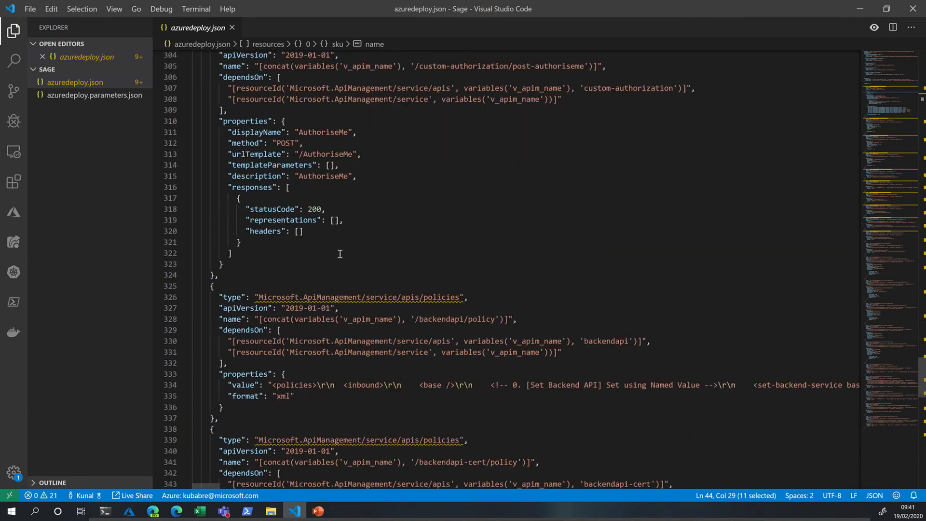
scroll(340, 254, "up", 3)
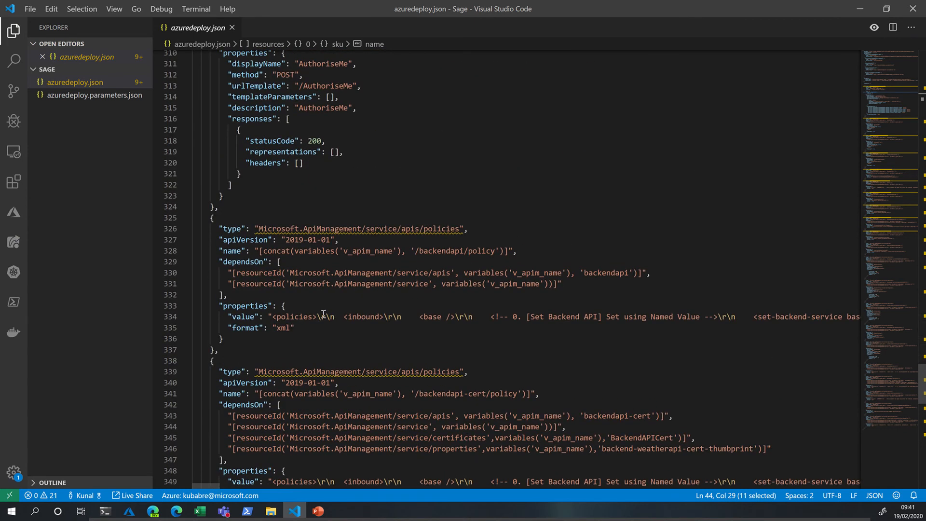
Examine the inline XML policy value of the backendapi/policy resource by highlighting its beginning
left_click(273, 316)
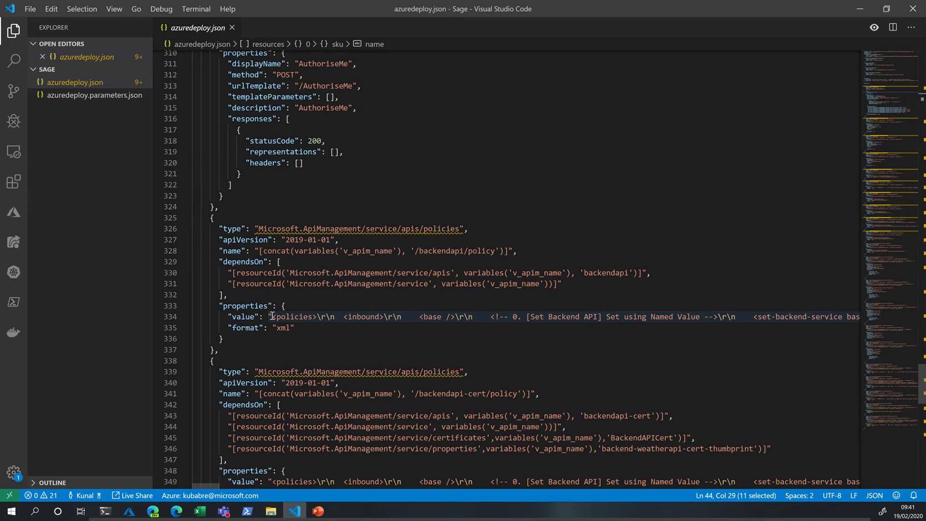
key("shift+Right")
key("shift+Right")
key("shift+Right")
key("shift+Right")
key("shift+Right")
key("shift+Right")
key("shift+Right")
key("shift+Right")
key("shift+Right")
key("shift+Right")
key("shift+Right")
key("shift+Right")
key("shift+Right")
key("shift+Right")
key("shift+Right")
key("shift+Right")
key("shift+Right")
key("shift+Right")
key("shift+Right")
key("shift+Right")
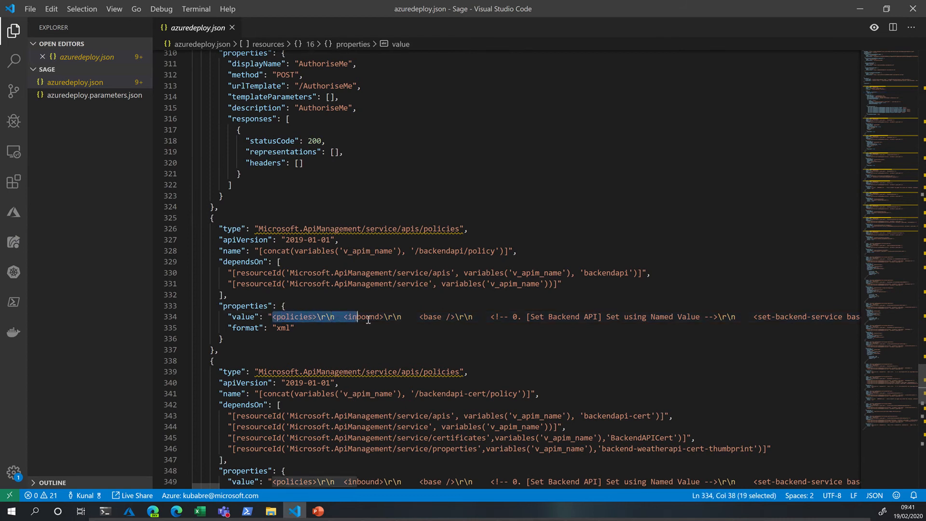
left_click(496, 327, "shift")
left_click(585, 318, "shift")
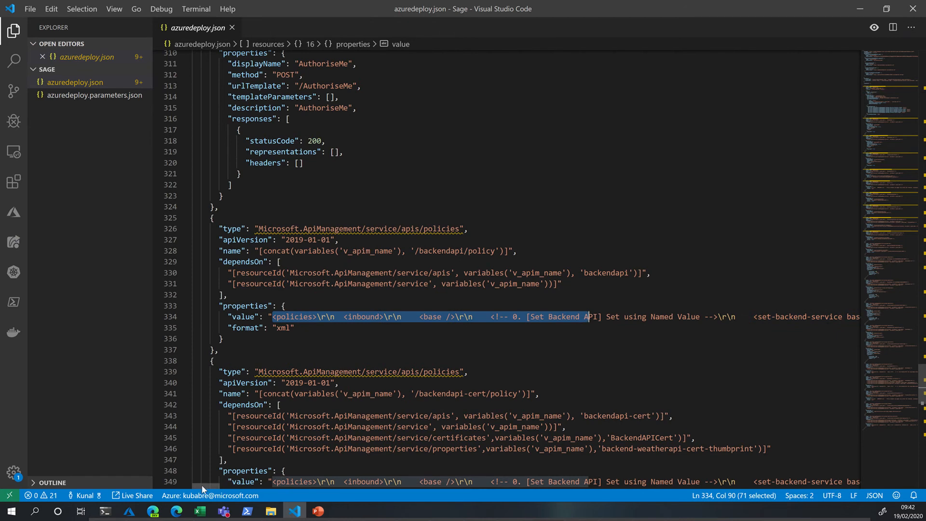
left_click_drag(202, 486, 159, 475)
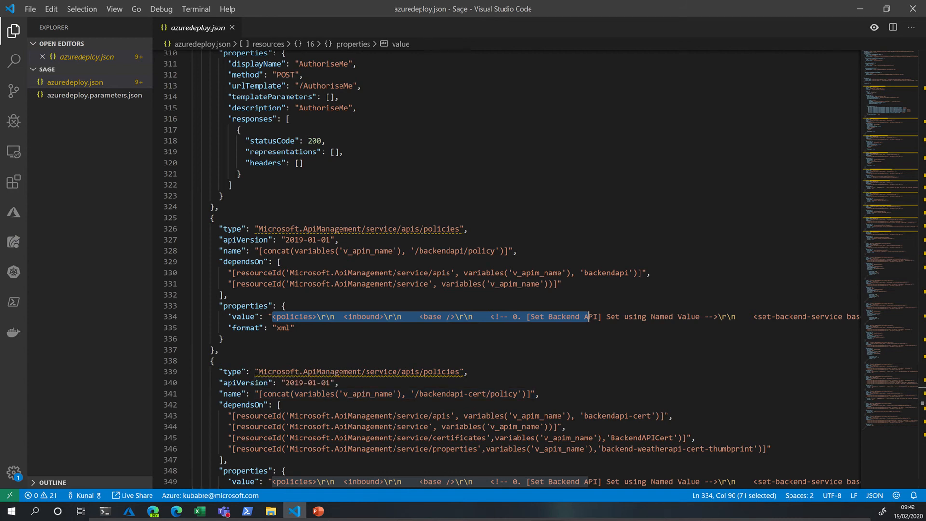
Switch to the Azure portal, search for "templa" and open the Templates service
key("alt+Tab")
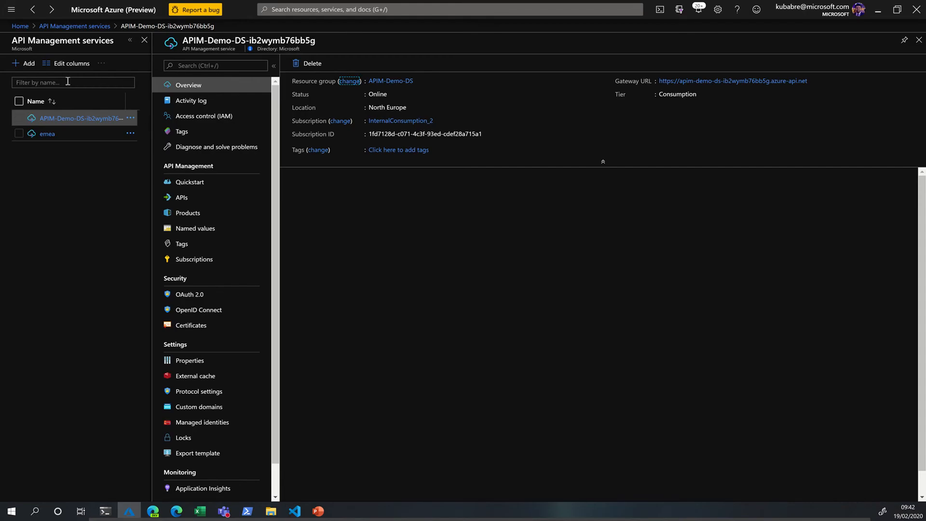
left_click(283, 9)
type("t")
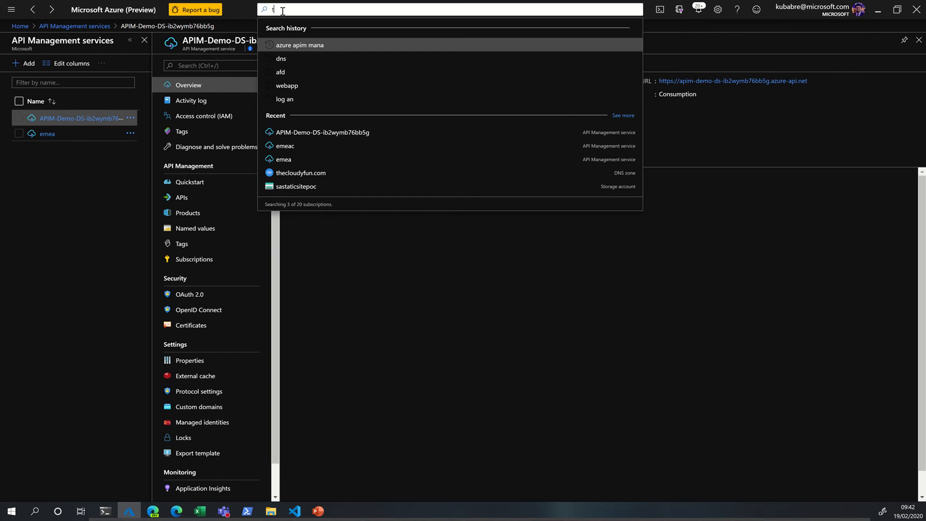
type("empla")
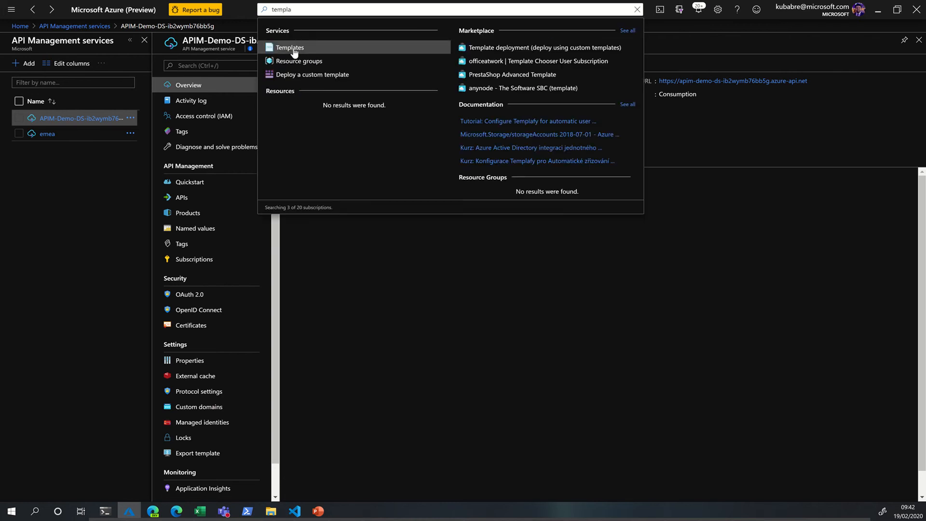
left_click(293, 48)
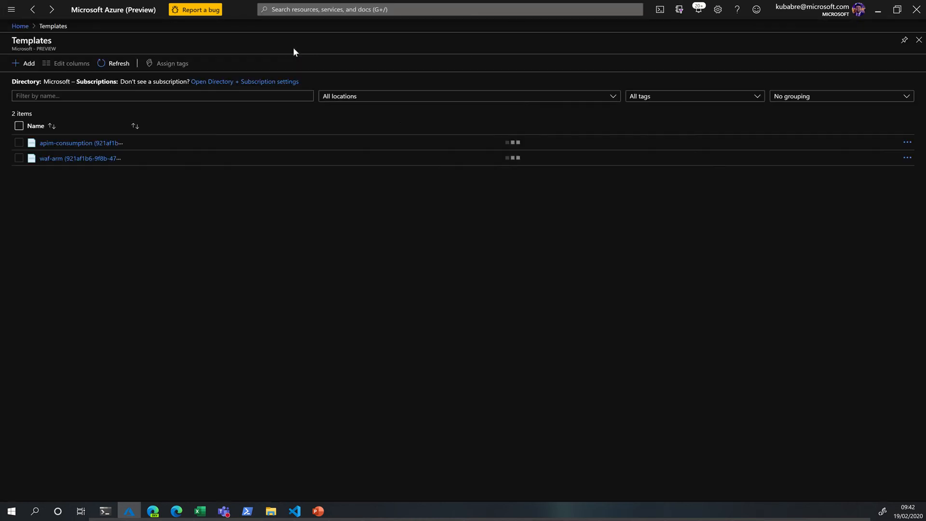
Start a new template with APIM-Consumption-Demo as both its name and description, and accept the general information
left_click(28, 66)
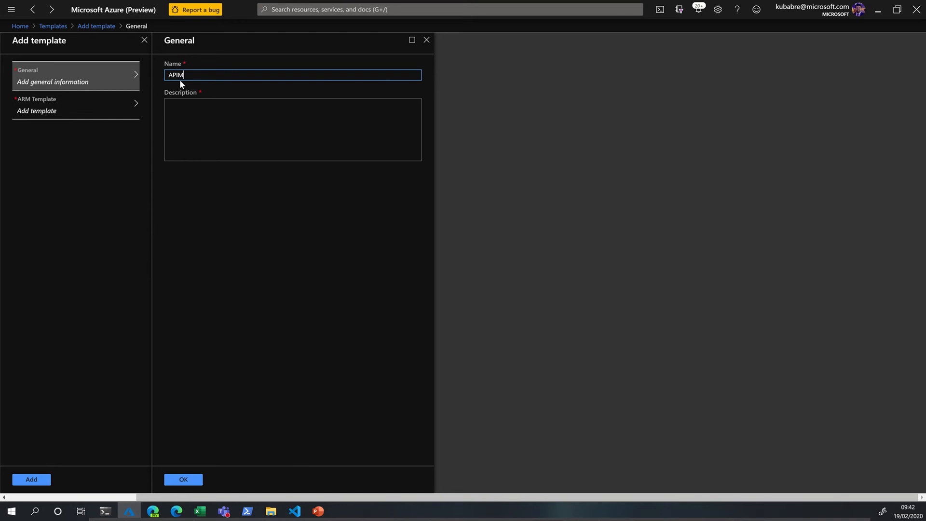
type("APIM-Consumption-Demo")
key("ctrl+a")
key("ctrl+c")
left_click(206, 128)
key("ctrl+v")
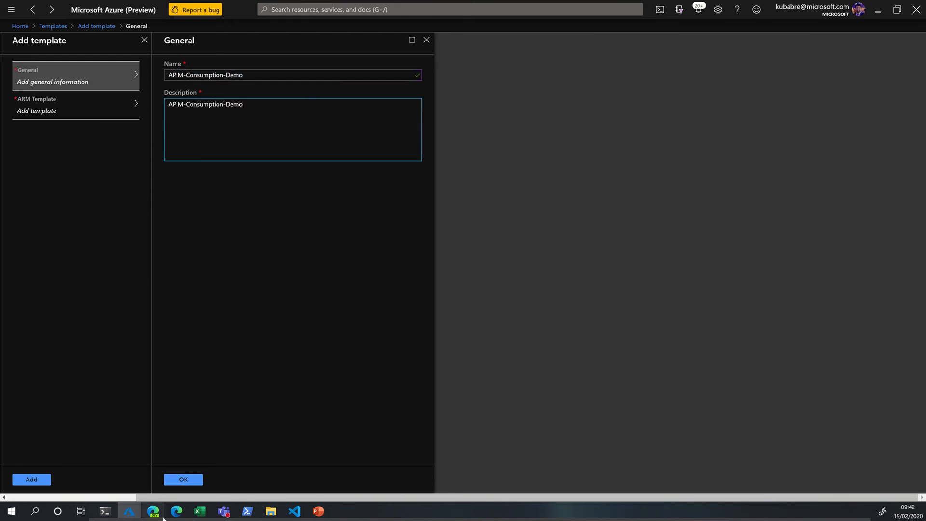
left_click(174, 478)
Replace the default ARM template code with the full contents of azuredeploy.json from Visual Studio Code and accept it
left_click(79, 116)
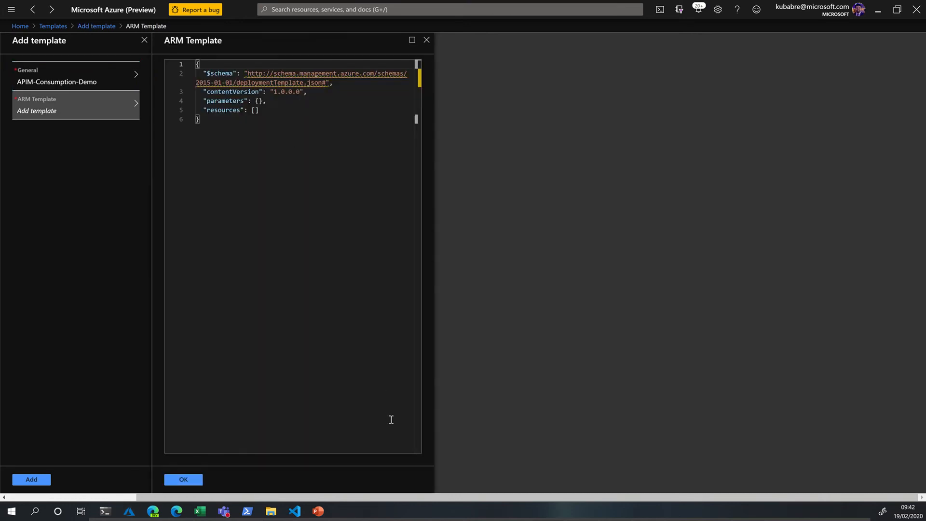
key("alt+Tab")
left_click(383, 284)
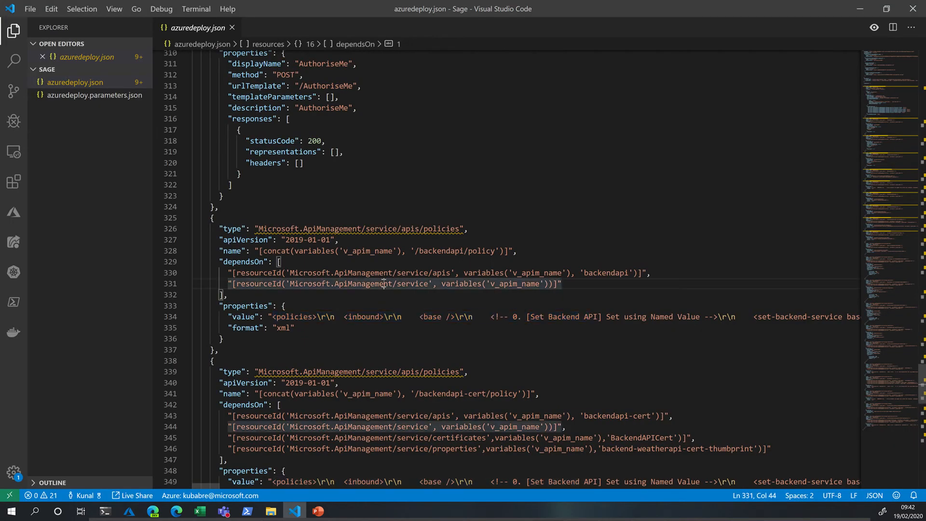
key("ctrl+a")
key("alt+Tab")
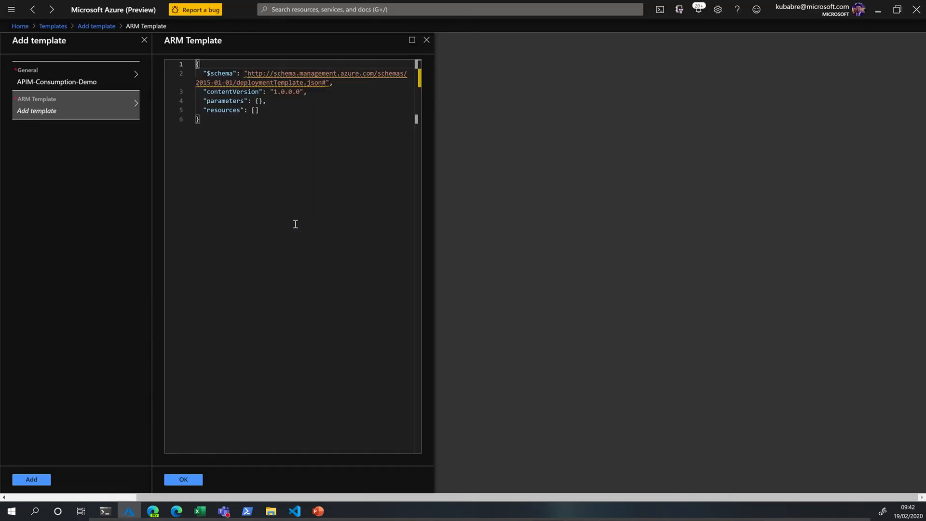
key("ctrl+a")
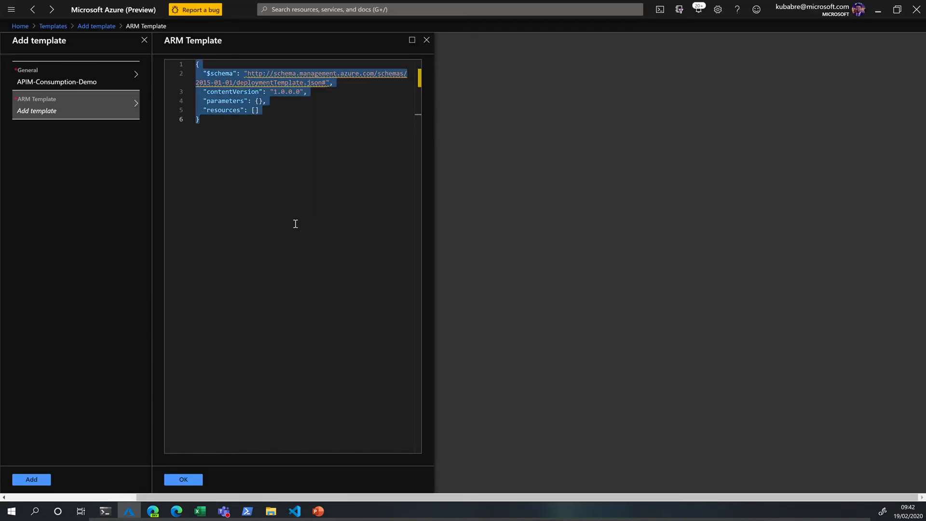
key("ctrl+v")
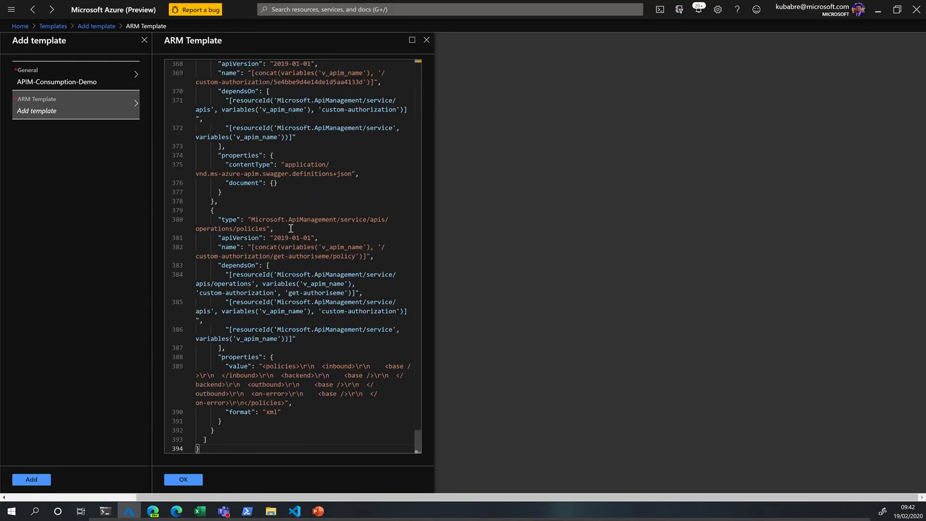
left_click(173, 481)
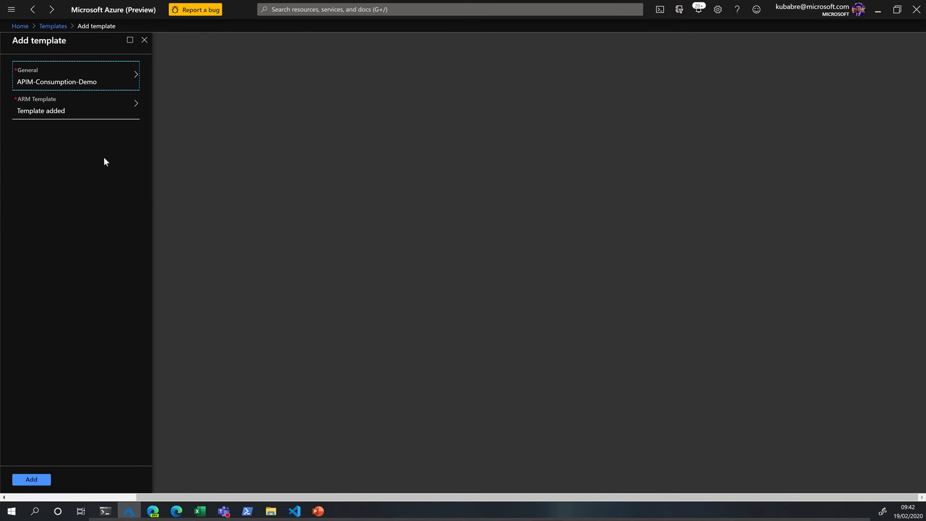
Save the new template to Templates, refresh the template list and open apim-consumption-demo
left_click(19, 481)
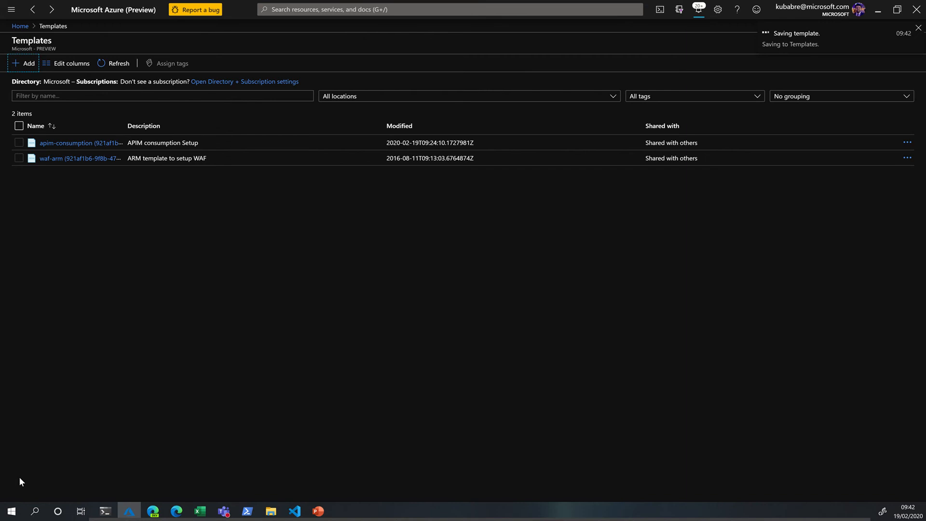
left_click(110, 66)
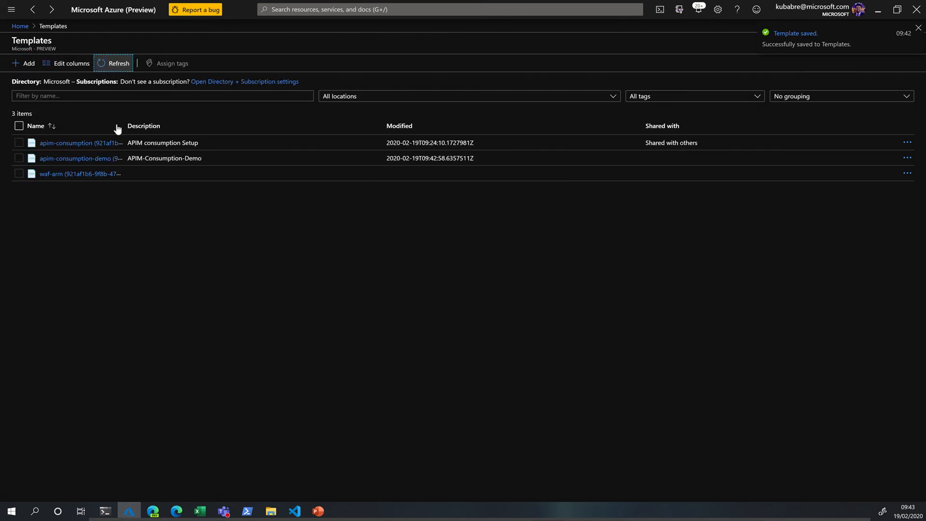
left_click(93, 160)
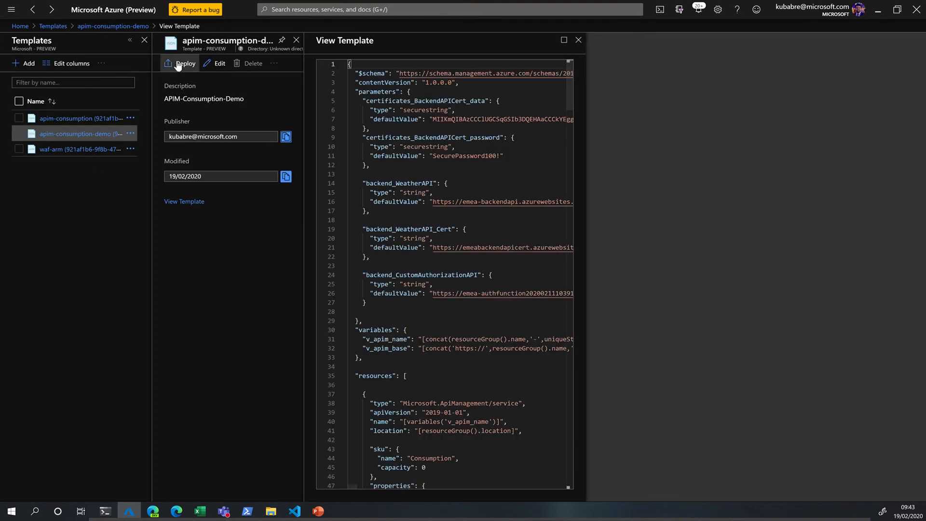
Start deploying the apim-consumption-demo template and create a new resource group named PoC-APIM-Demo for it
left_click(179, 64)
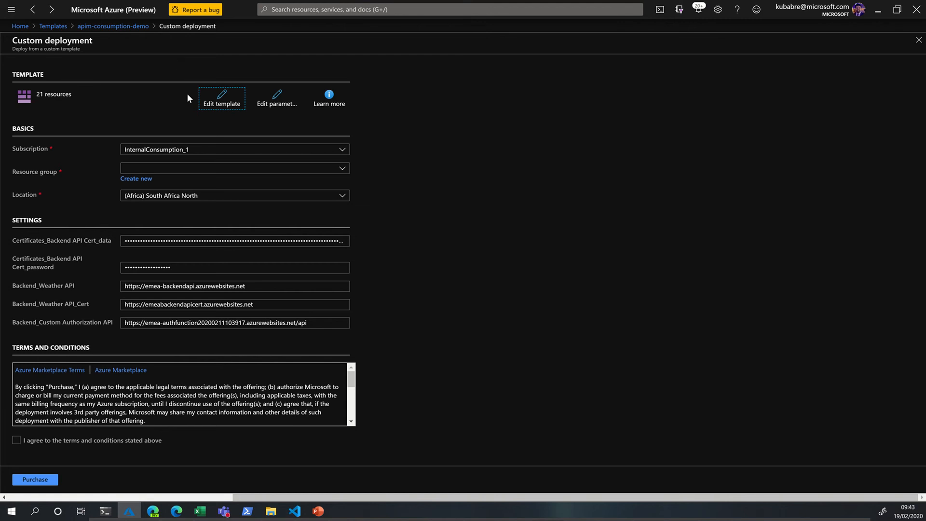
left_click(158, 152)
left_click(158, 153)
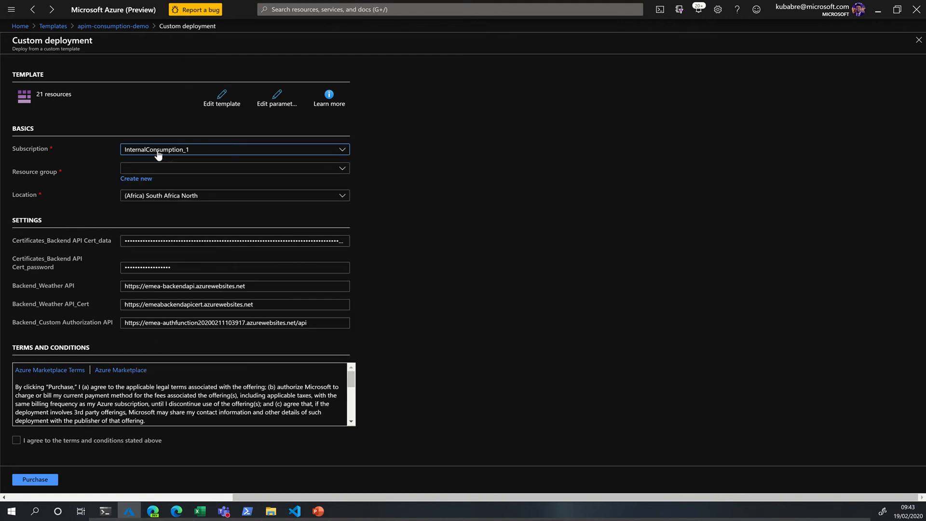
left_click(137, 179)
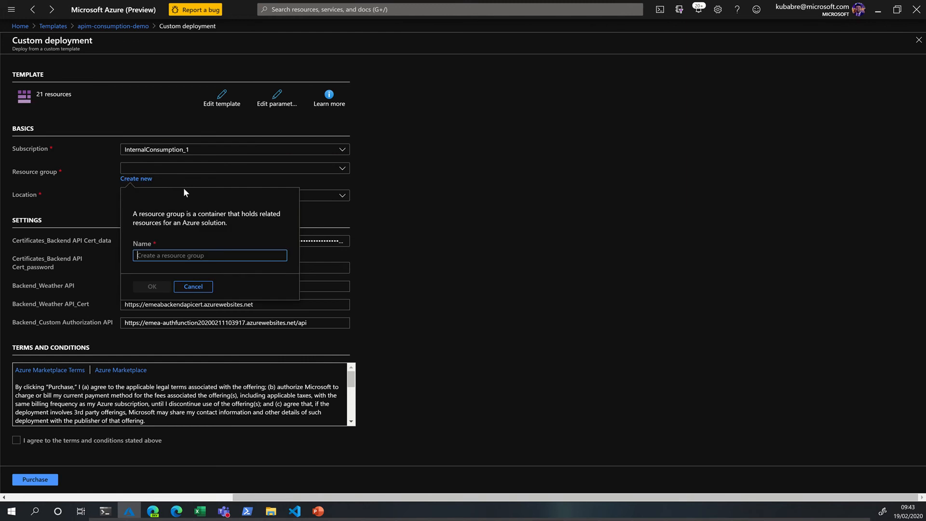
type("PoC-")
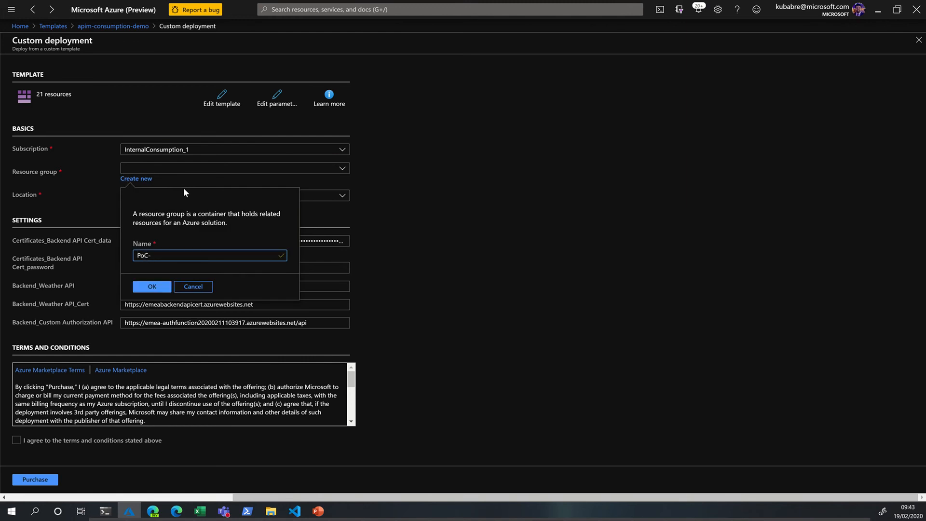
type("APIM-Demo")
left_click(159, 287)
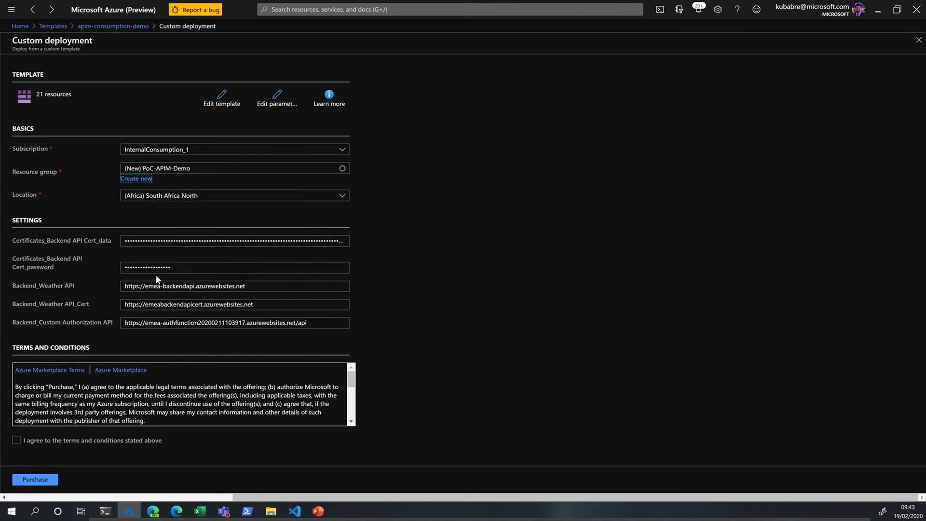
Set the deployment location to (Europe) North Europe, and submit the deployment with the terms and conditions accepted
left_click(160, 197)
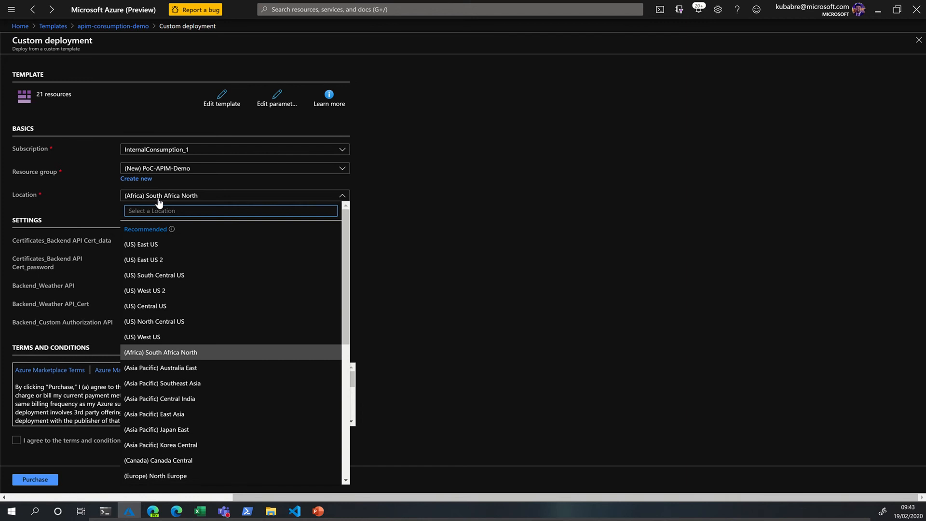
type("west")
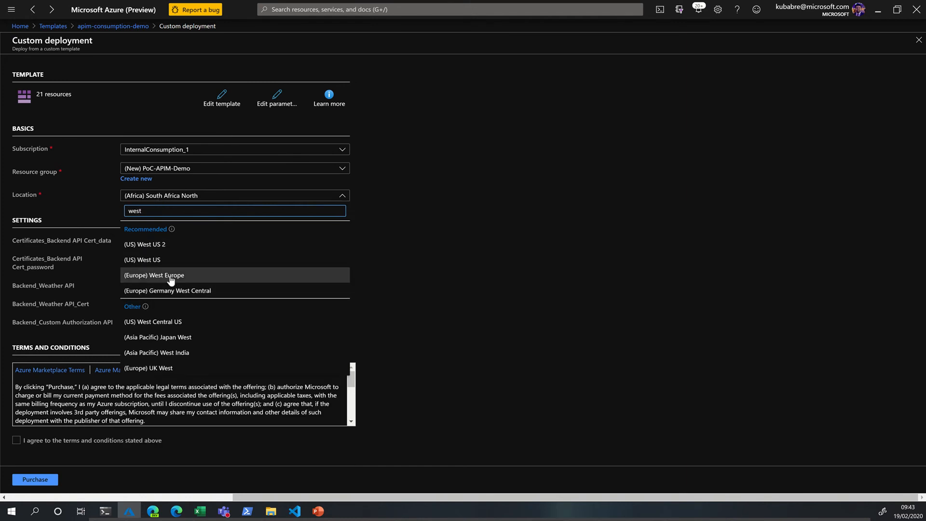
key("ctrl+a")
type("North E")
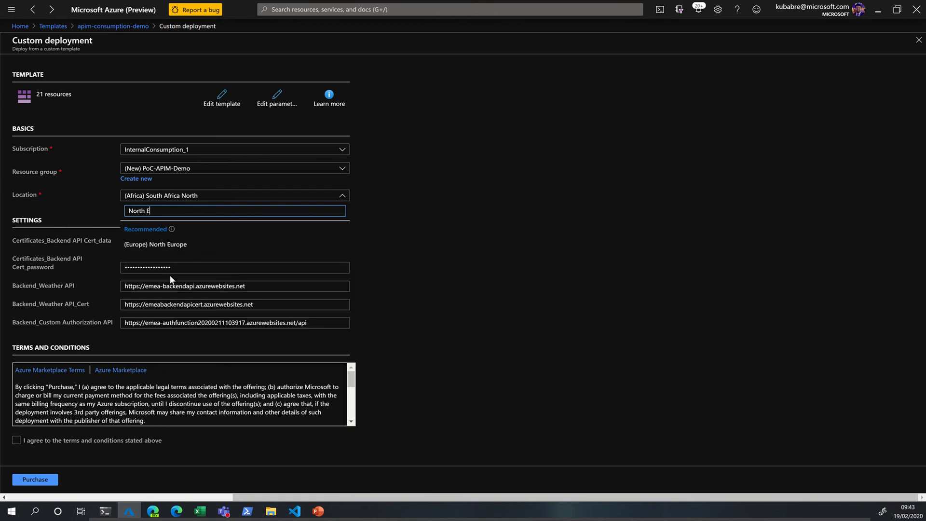
left_click(155, 245)
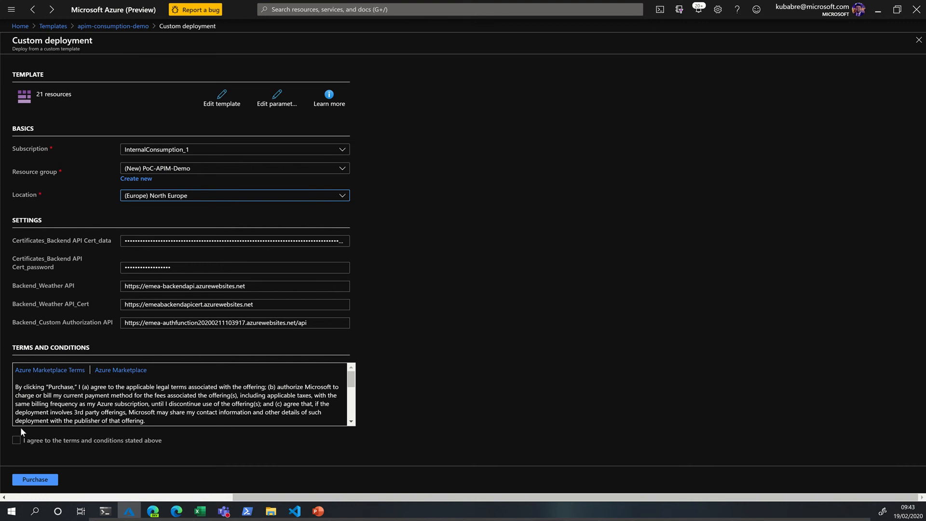
left_click(19, 440)
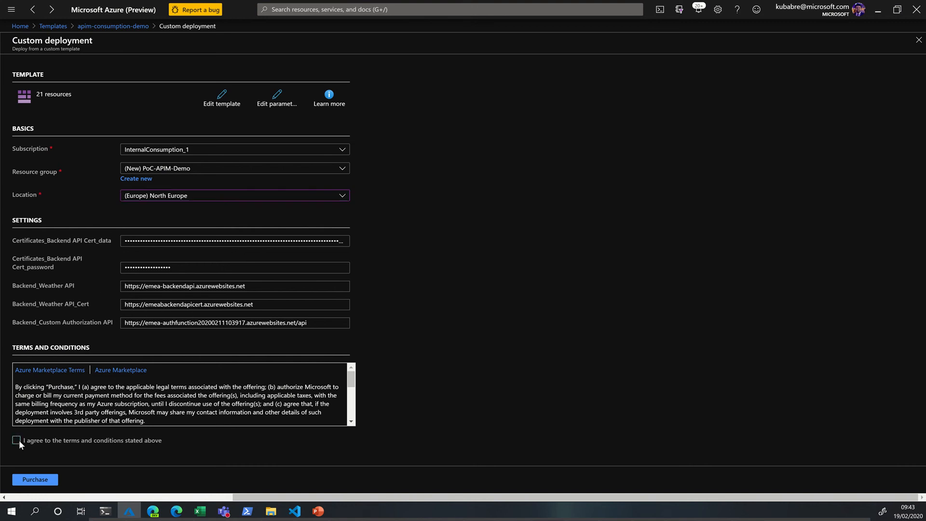
left_click(35, 479)
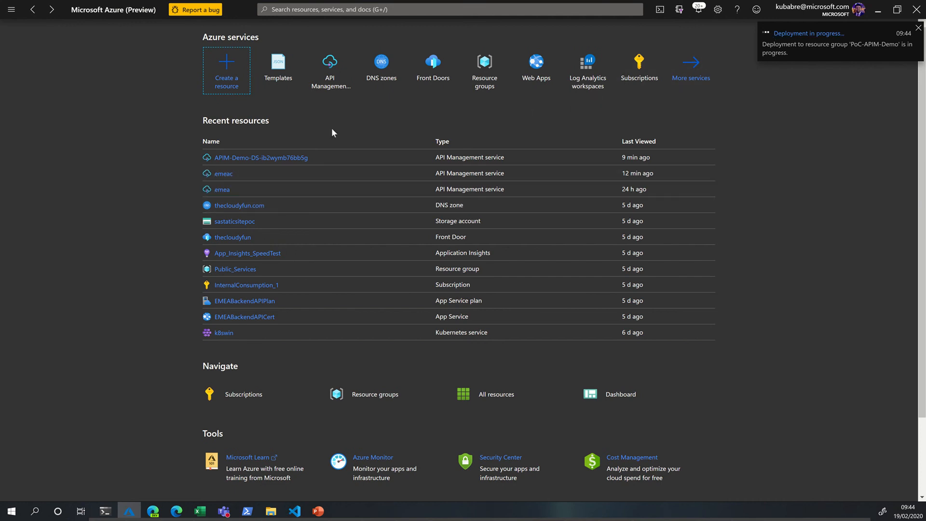
Open the APIs of the API Management service APIM-Demo-DS-ib2wymb76bb5g and view the Custom-Authorization API's design
left_click(241, 157)
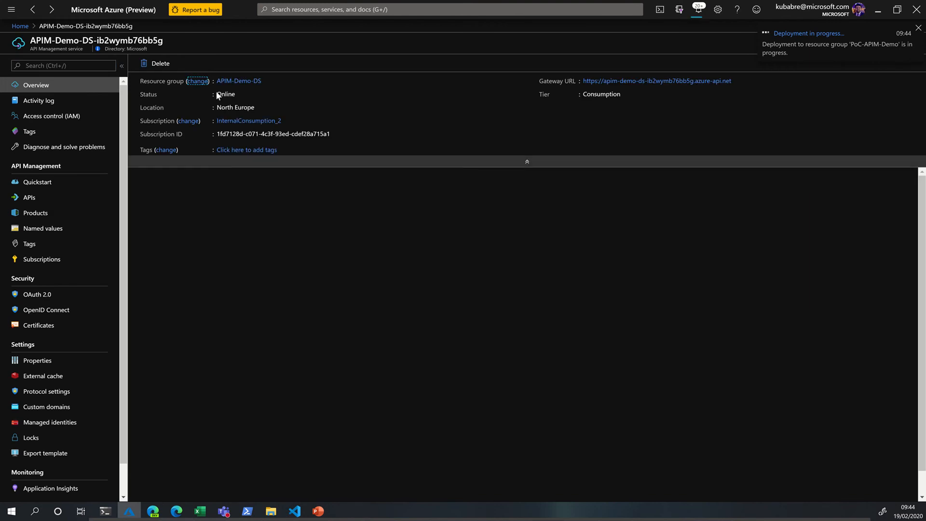
left_click(34, 196)
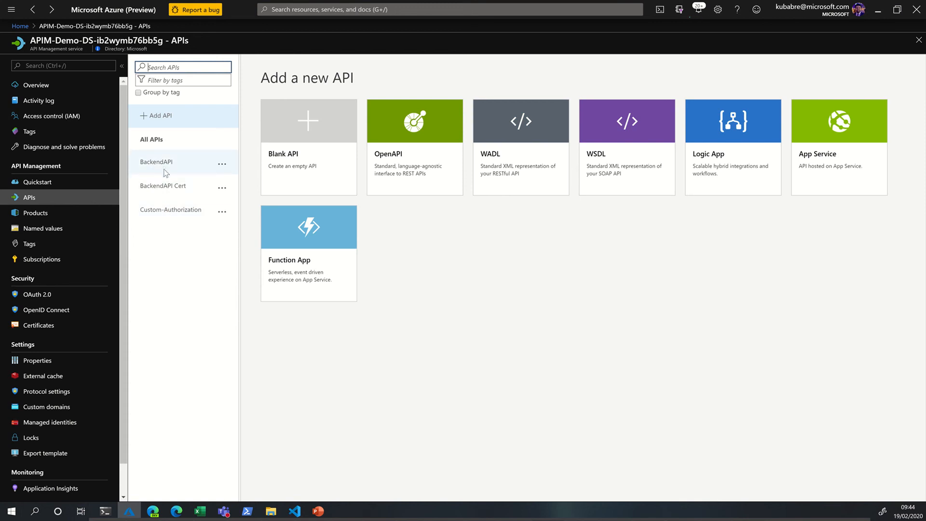
left_click(181, 216)
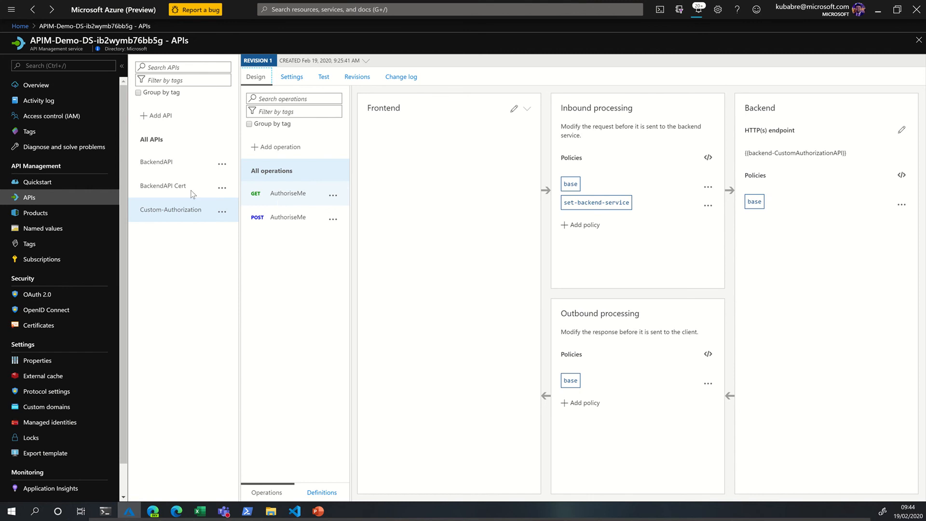
Examine BackendAPI's inbound policy code, highlighting the apim-CustomAuthorizationAPI named value in the send-request set-url element
left_click(159, 164)
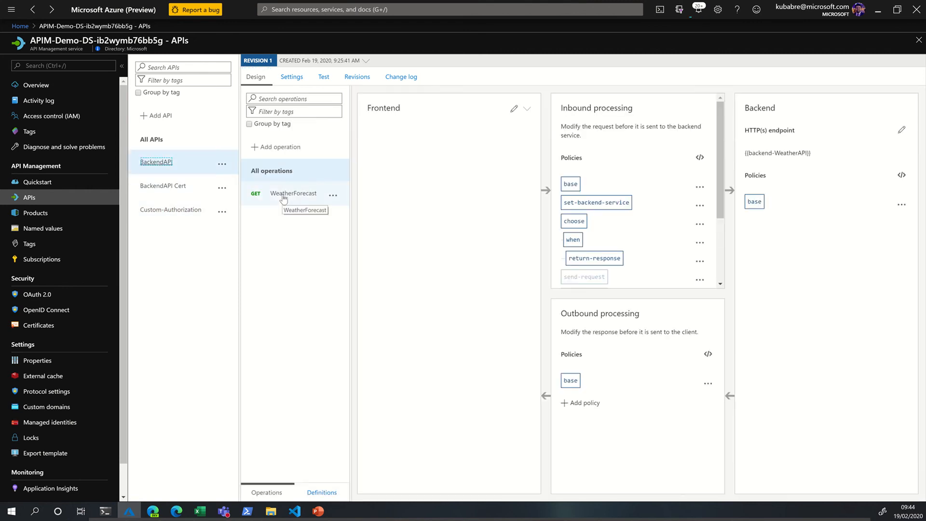
left_click(699, 158)
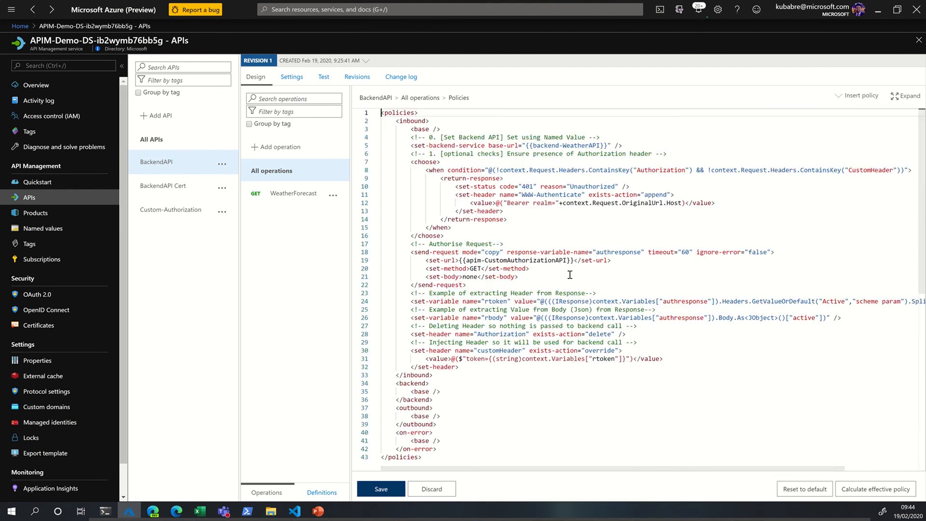
double_click(490, 261)
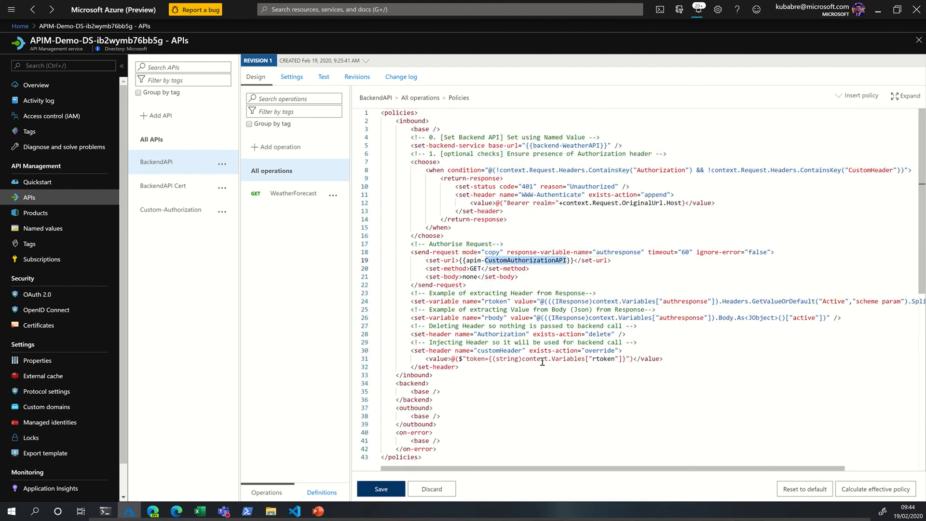
left_click(465, 260)
left_click_drag(466, 261, 564, 261)
Review the API Management service's named values and its uploaded certificate
left_click(28, 229)
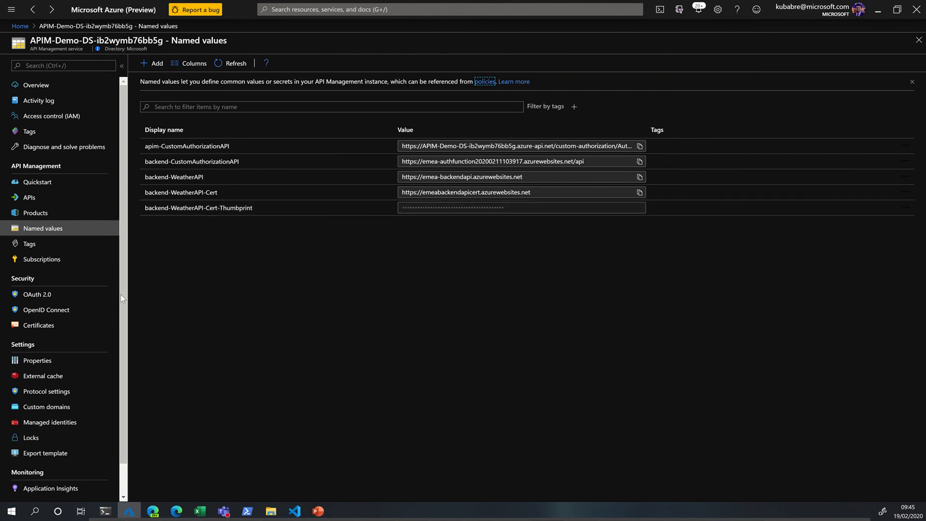
left_click(61, 324)
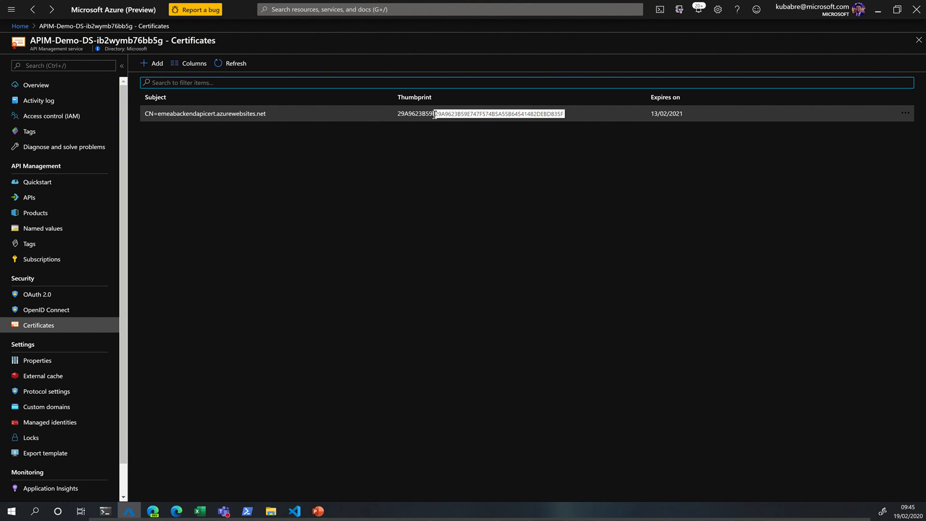
Send a test GET request to BackendAPI's WeatherForecast operation without any additional headers
left_click(55, 197)
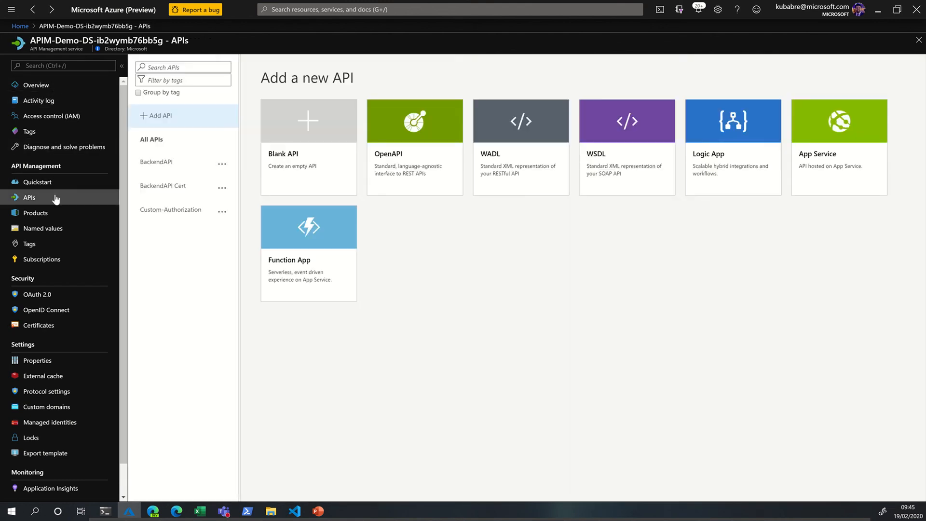
left_click(157, 162)
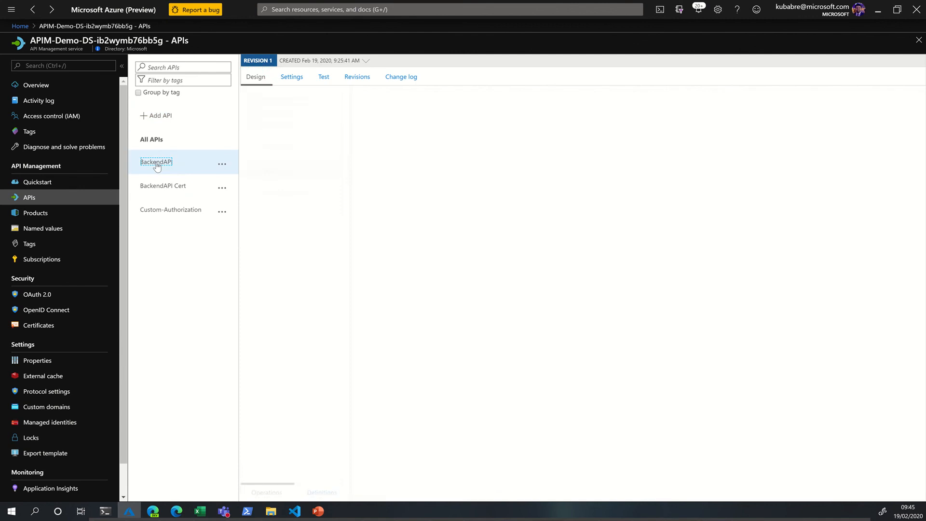
left_click(324, 79)
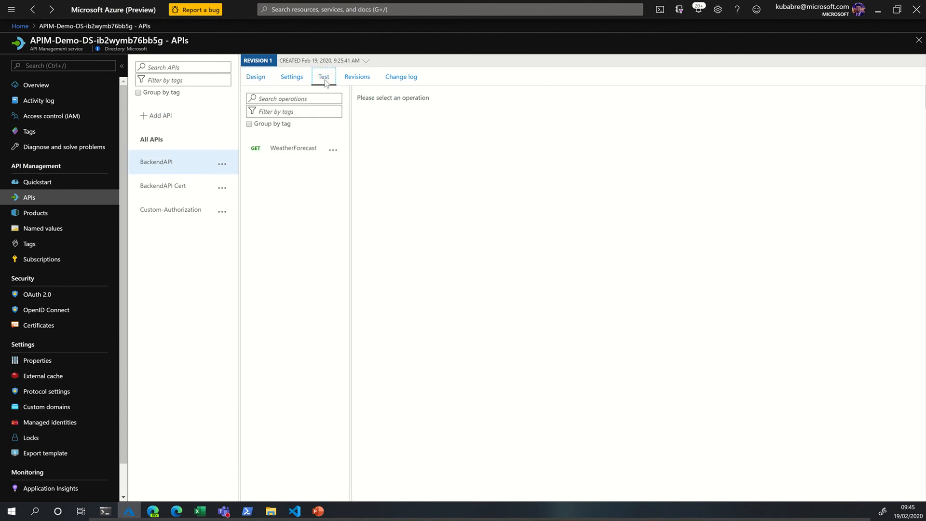
left_click(307, 150)
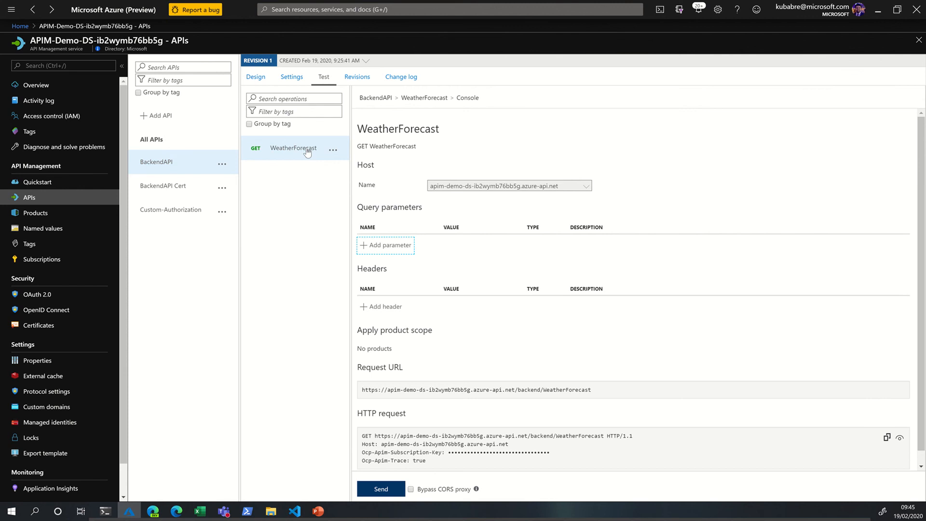
scroll(513, 342, "down", 1)
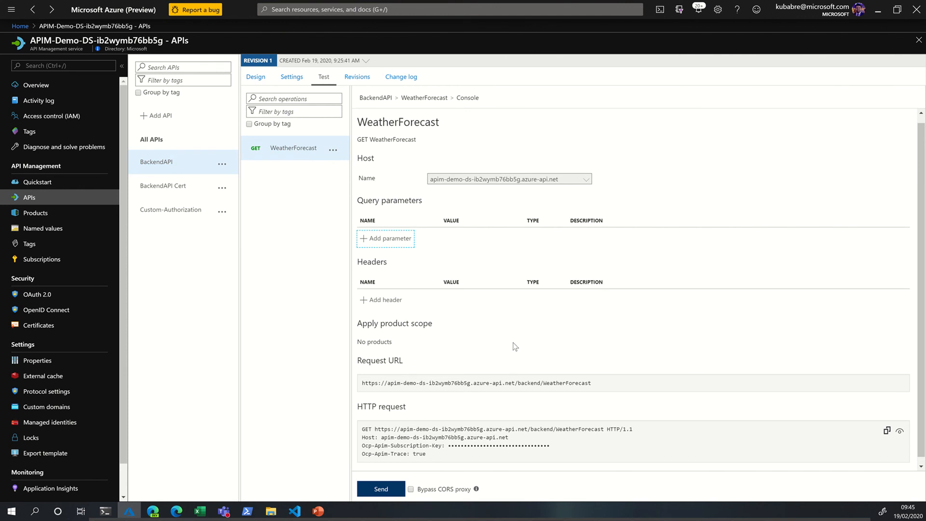
left_click(381, 488)
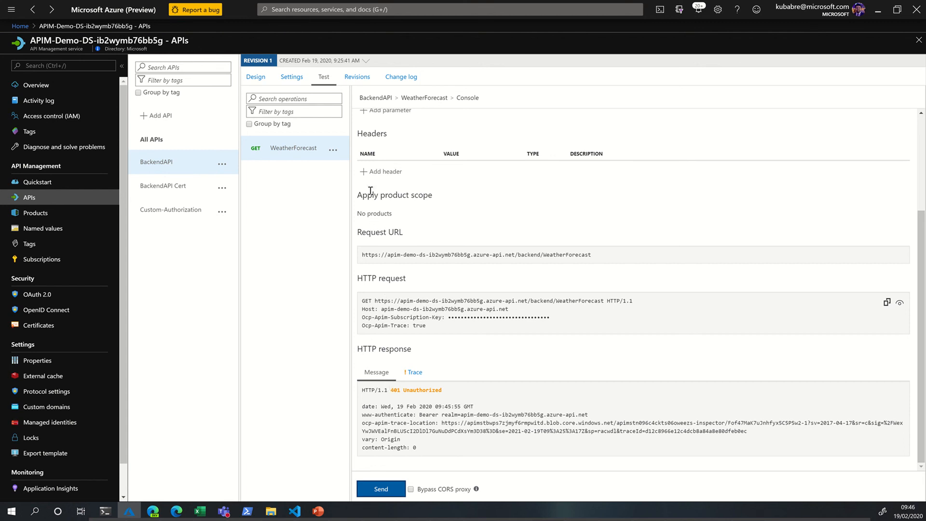
Add a request header CustomHeader with the value 111 and resend the WeatherForecast test request
left_click(384, 172)
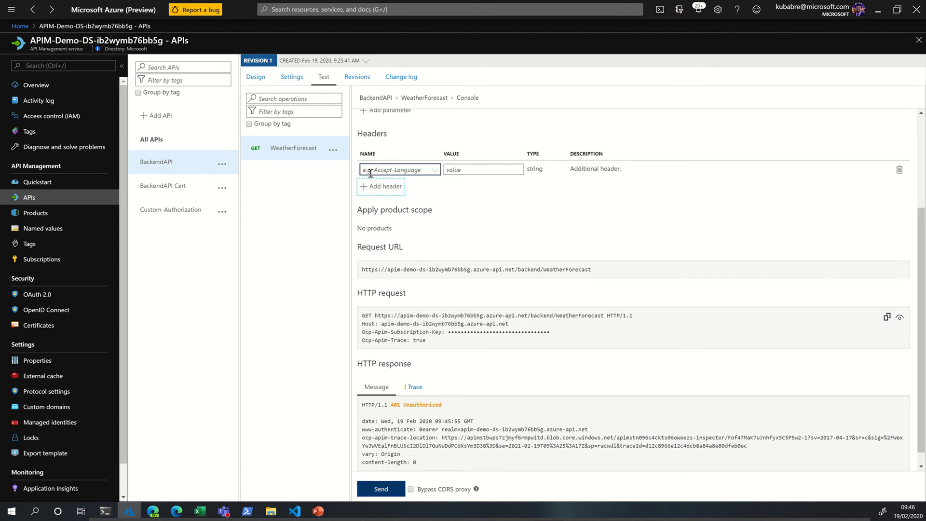
left_click(396, 171)
type("CustomHeader")
key("Tab")
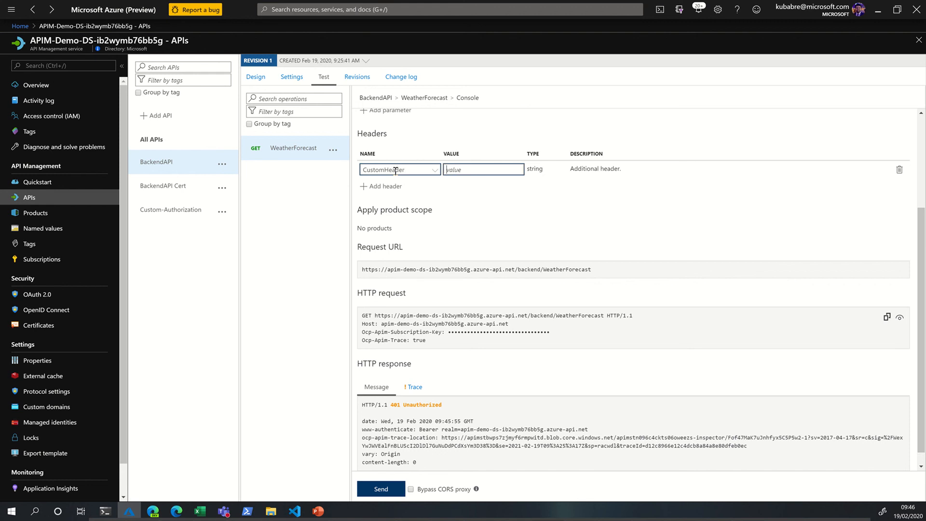
type("111")
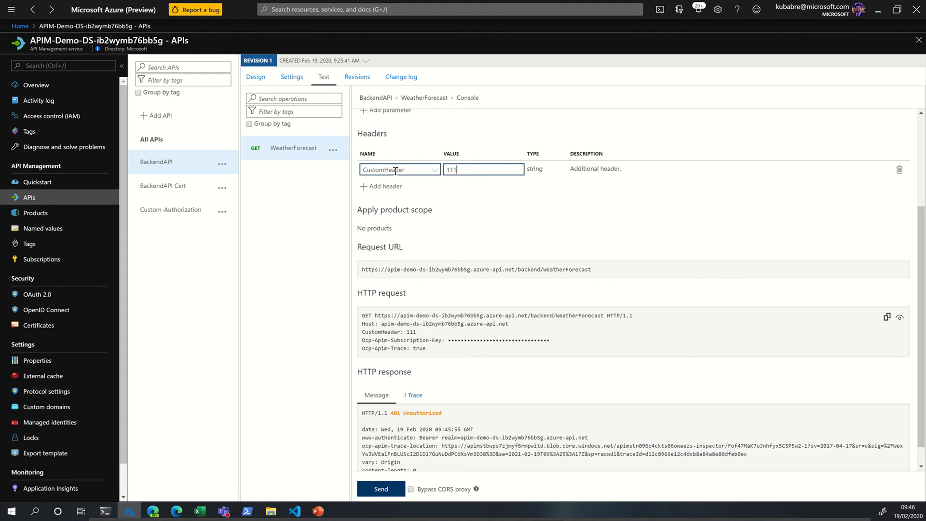
left_click(389, 491)
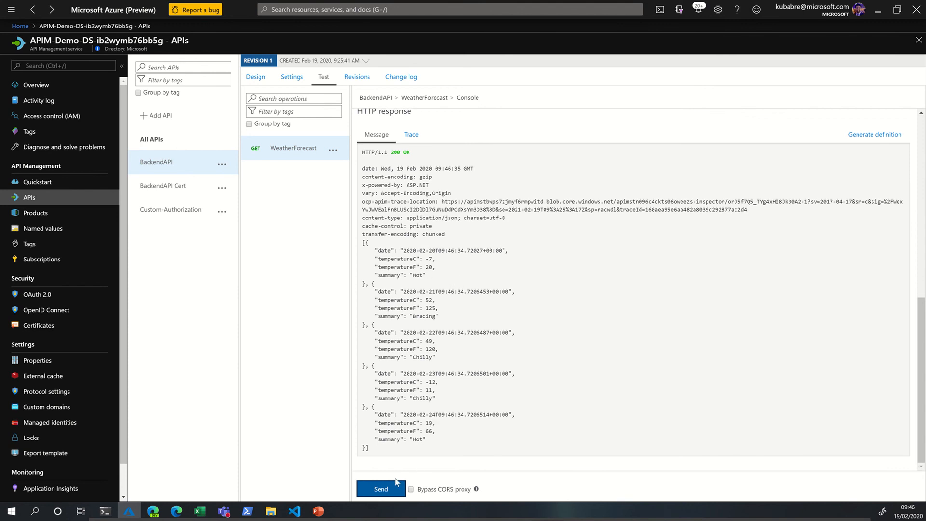
Repeat the WeatherForecast request with the custom header and examine the inbound section of its trace
left_click(385, 488)
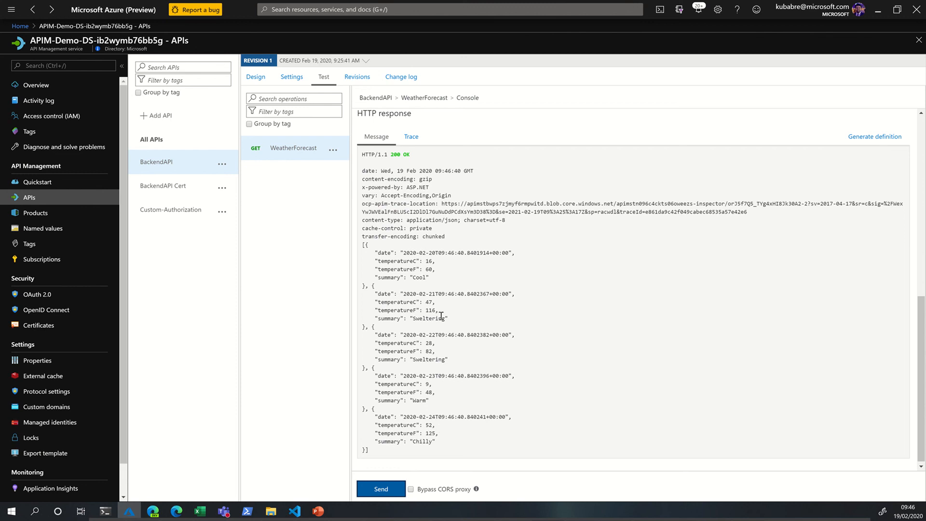
left_click(408, 140)
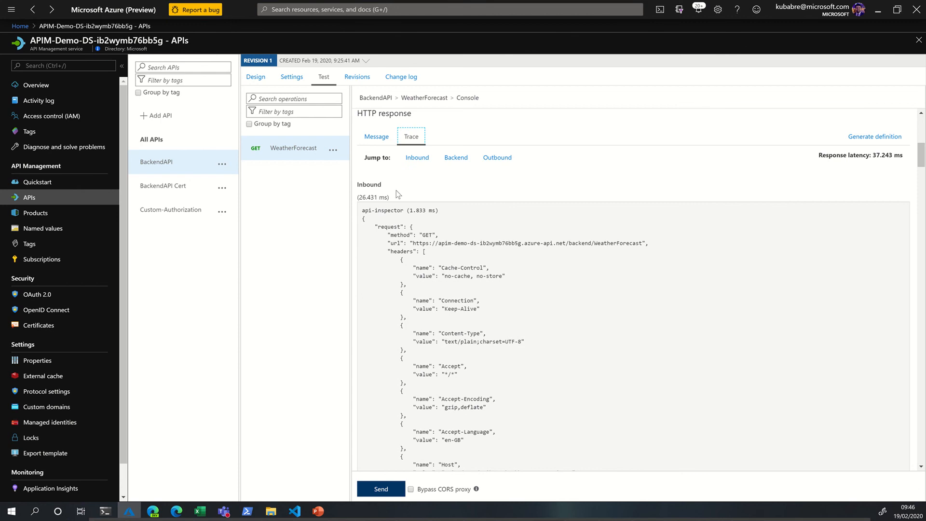
scroll(436, 211, "down", 2)
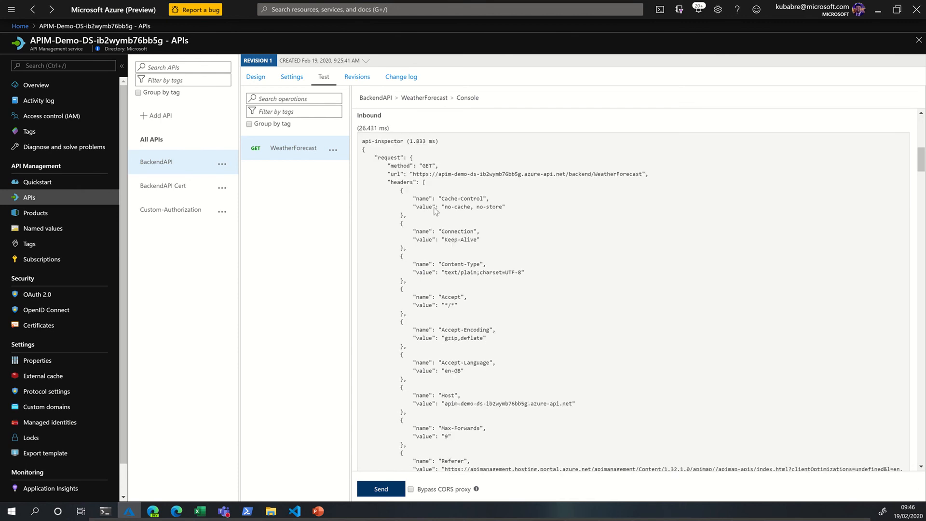
Examine the trace's set-backend-service and choose policies, and highlight the custom-authorization/AuthoriseMe URL in the send-request entry
scroll(435, 211, "down", 10)
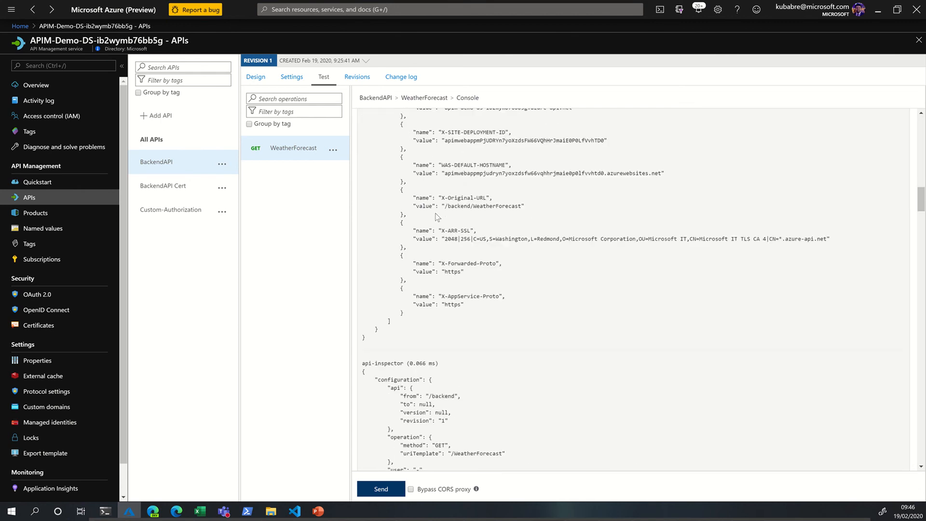
scroll(437, 216, "down", 9)
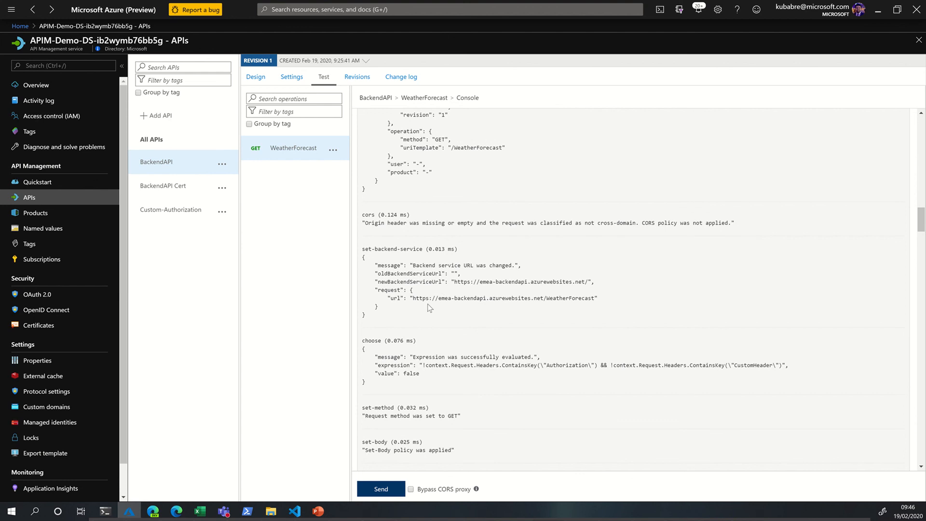
scroll(429, 307, "down", 4)
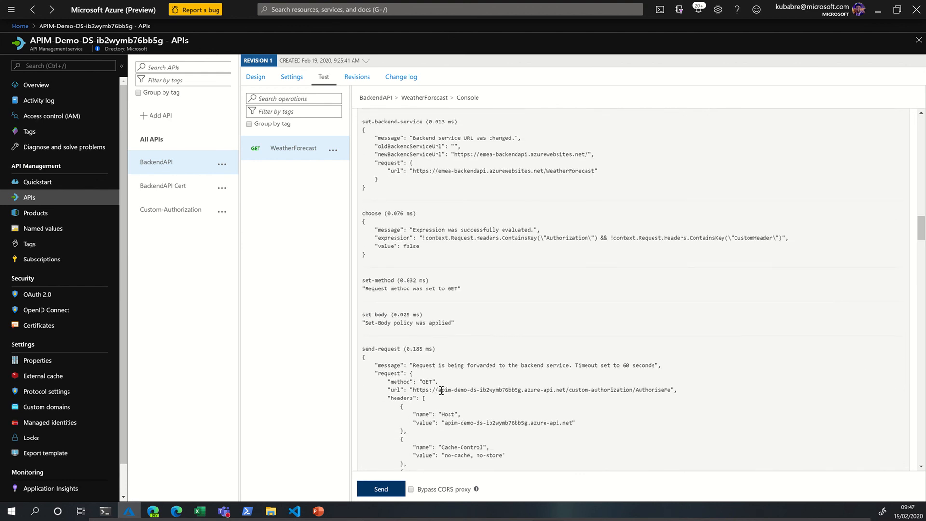
left_click_drag(441, 389, 665, 389)
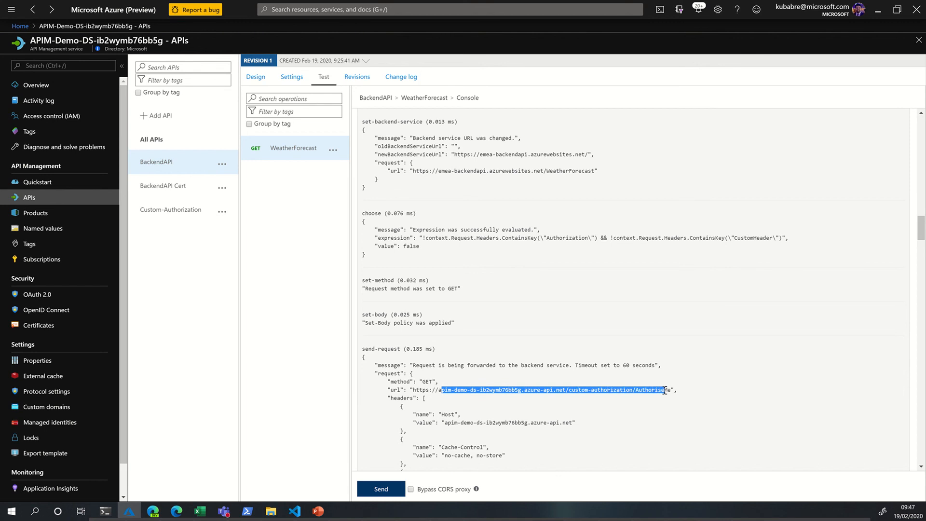
Inspect the headers forwarded by the send-request policy and the authorization response recorded in the inbound trace
scroll(666, 392, "down", 2)
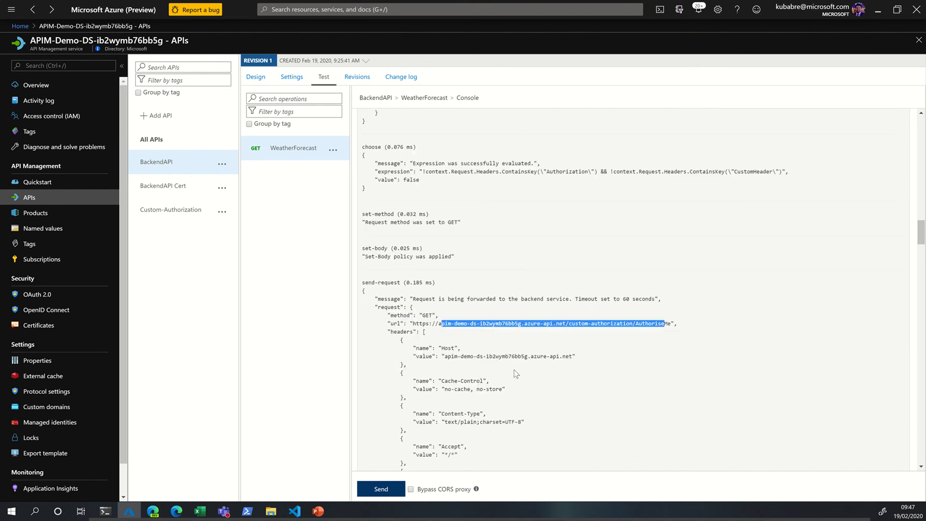
scroll(481, 357, "down", 2)
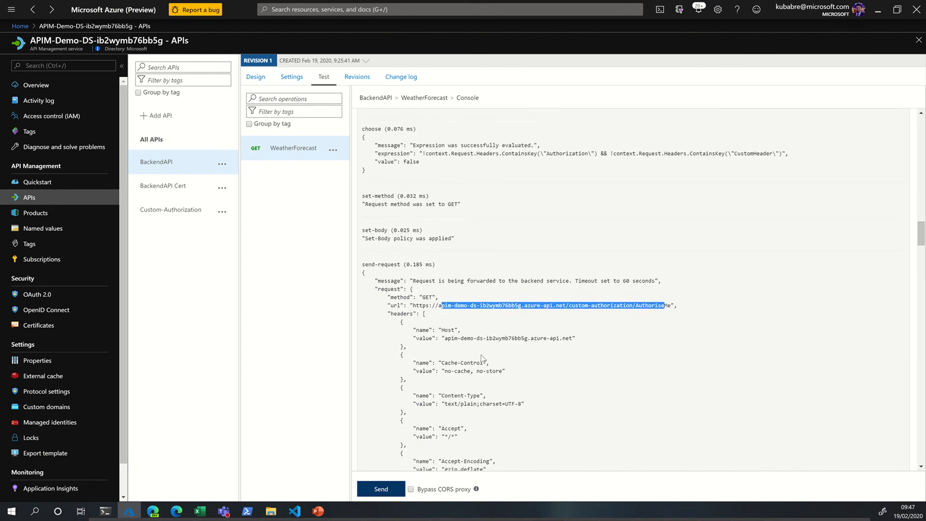
scroll(470, 376, "down", 5)
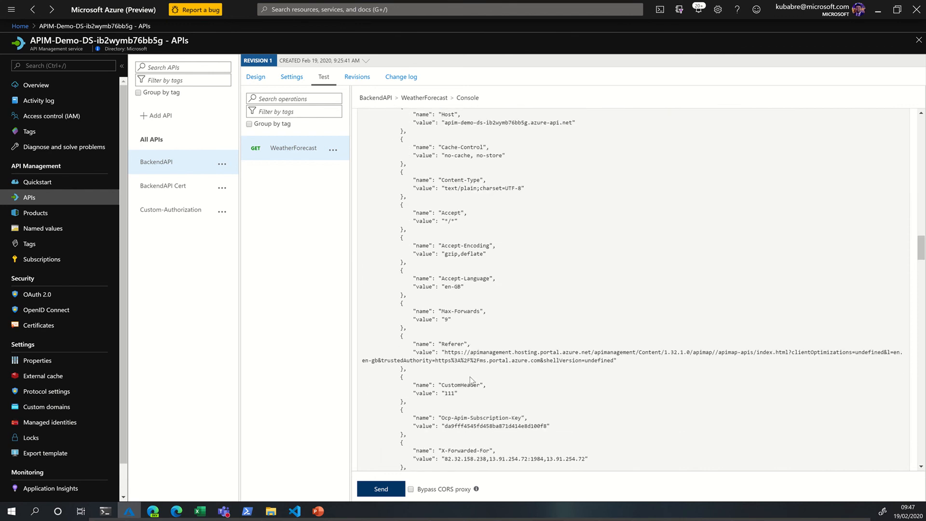
scroll(470, 377, "down", 10)
scroll(470, 377, "down", 4)
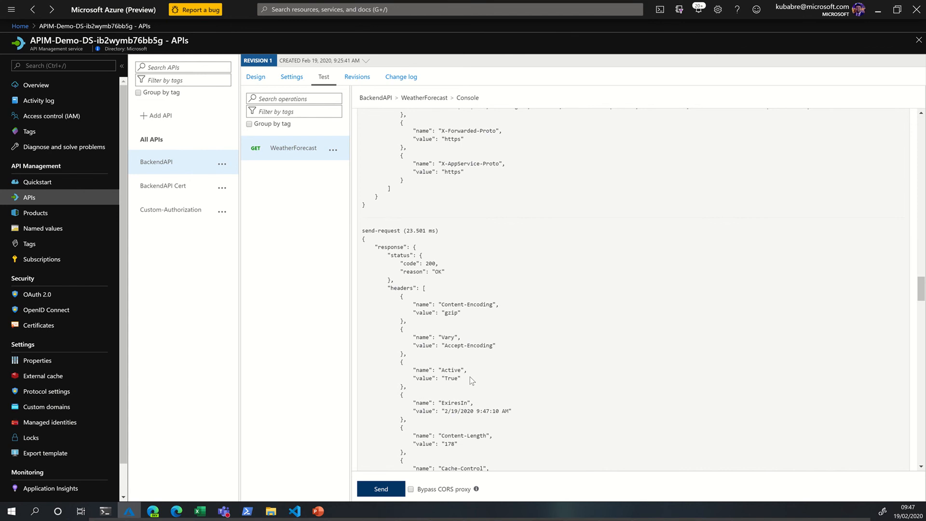
scroll(469, 377, "down", 10)
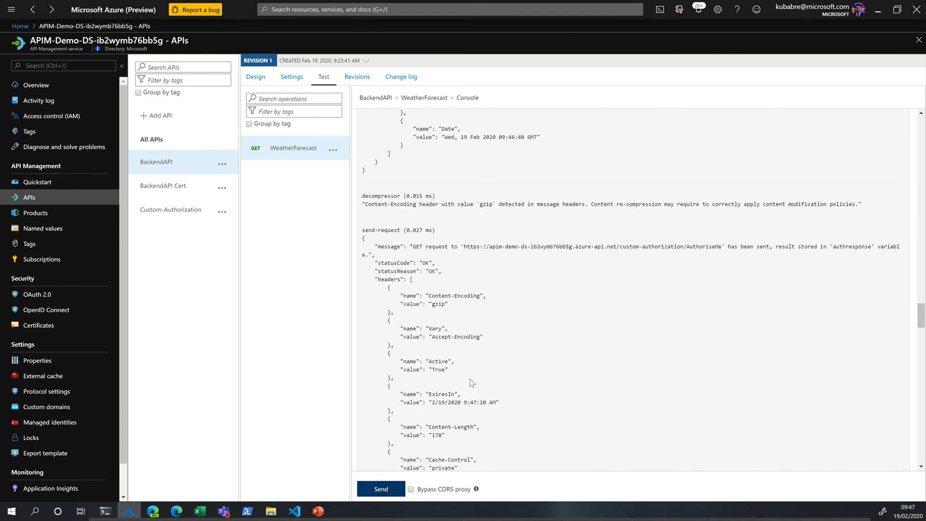